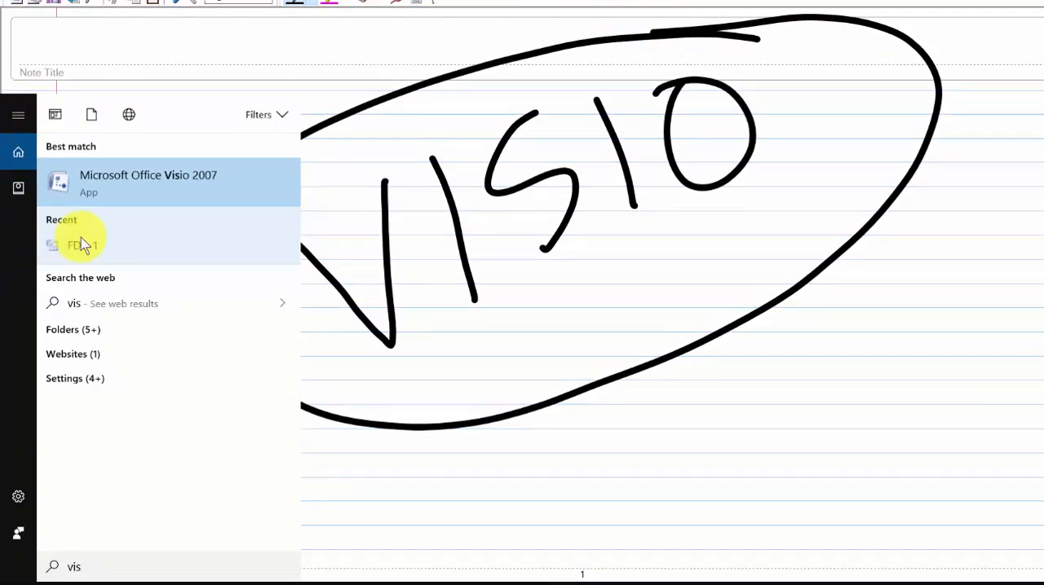
Open Microsoft Office Visio 2007 and create a new blank drawing in metric units.
click(189, 183)
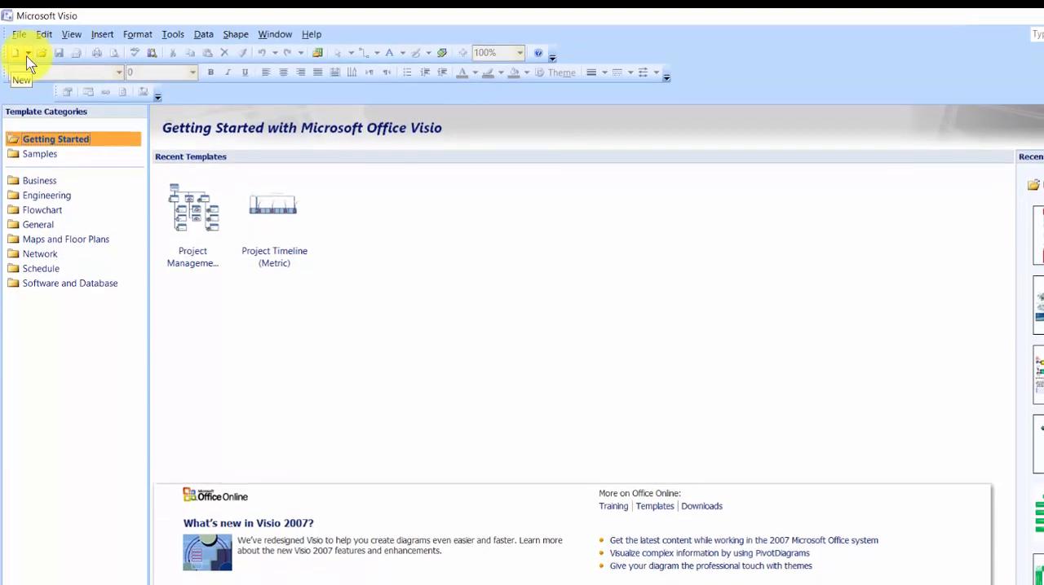
click(19, 38)
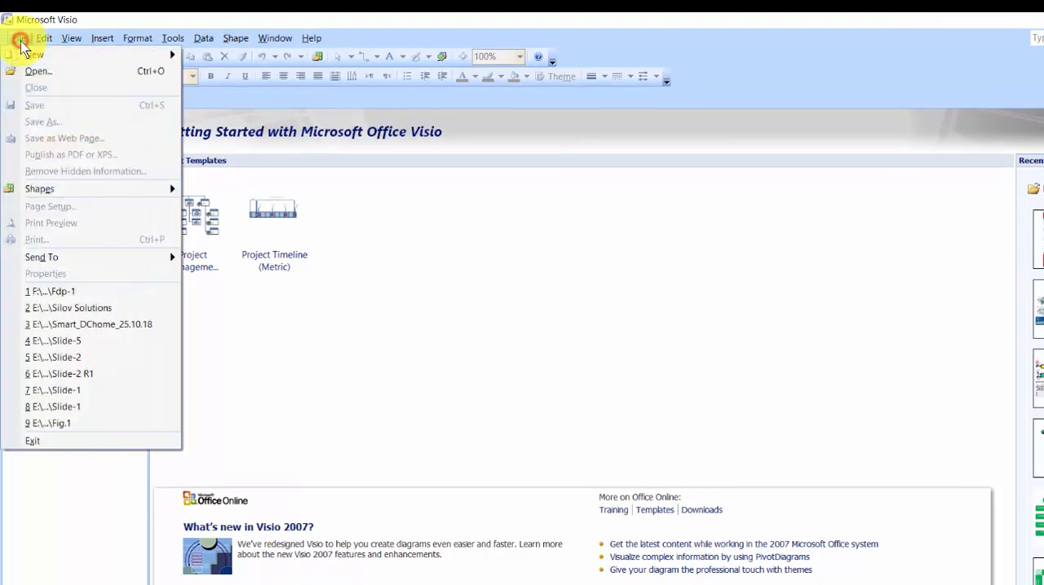
mouse_move(25, 54)
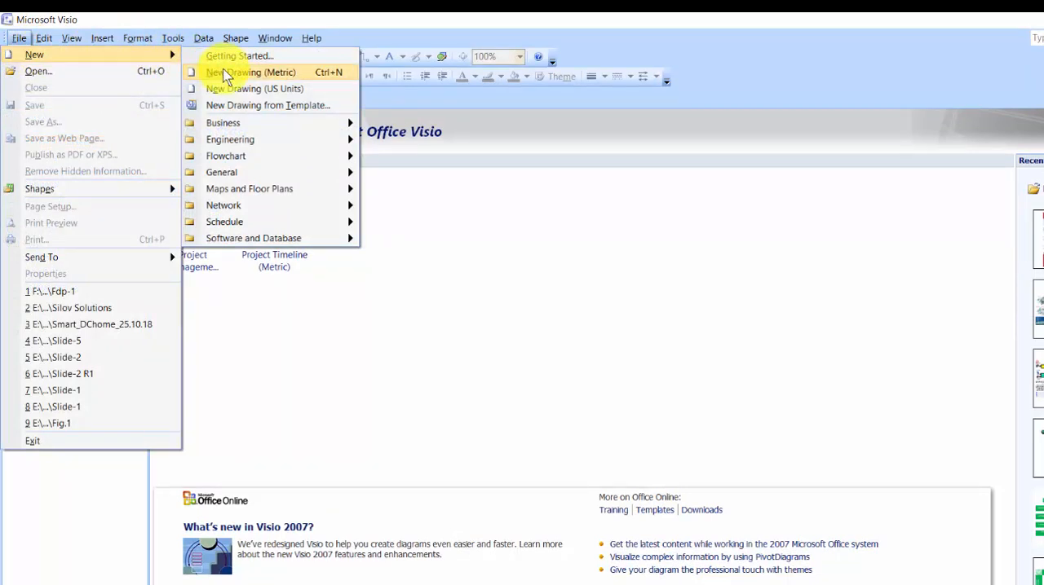
click(235, 73)
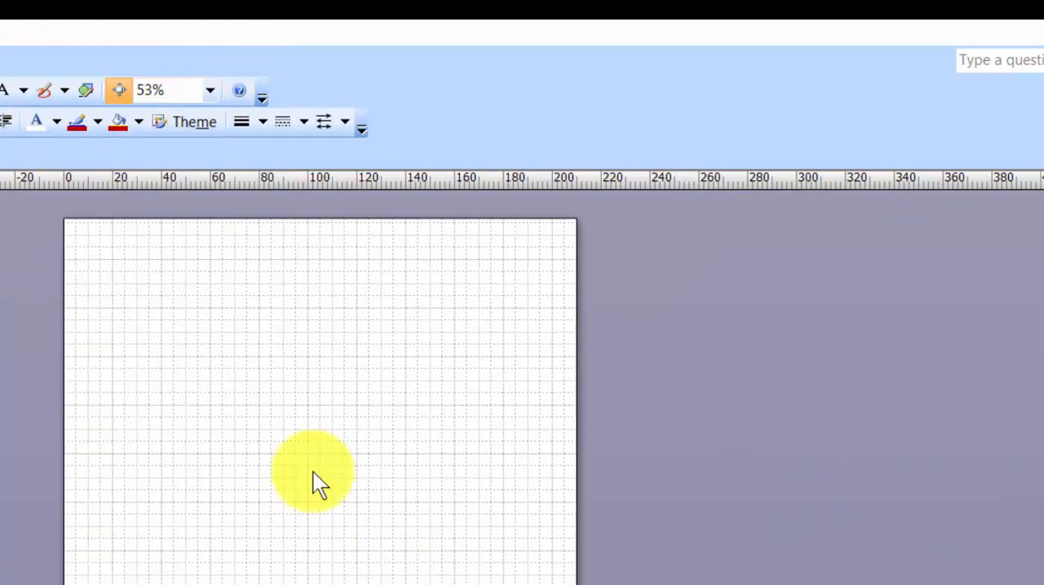
Set the drawing page's zoom to 100%.
click(210, 89)
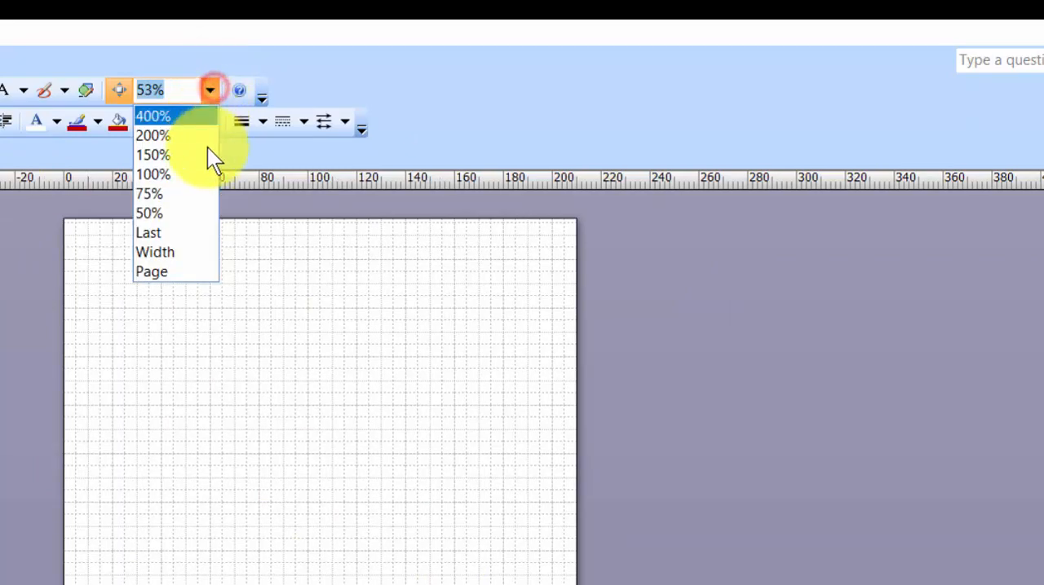
click(205, 174)
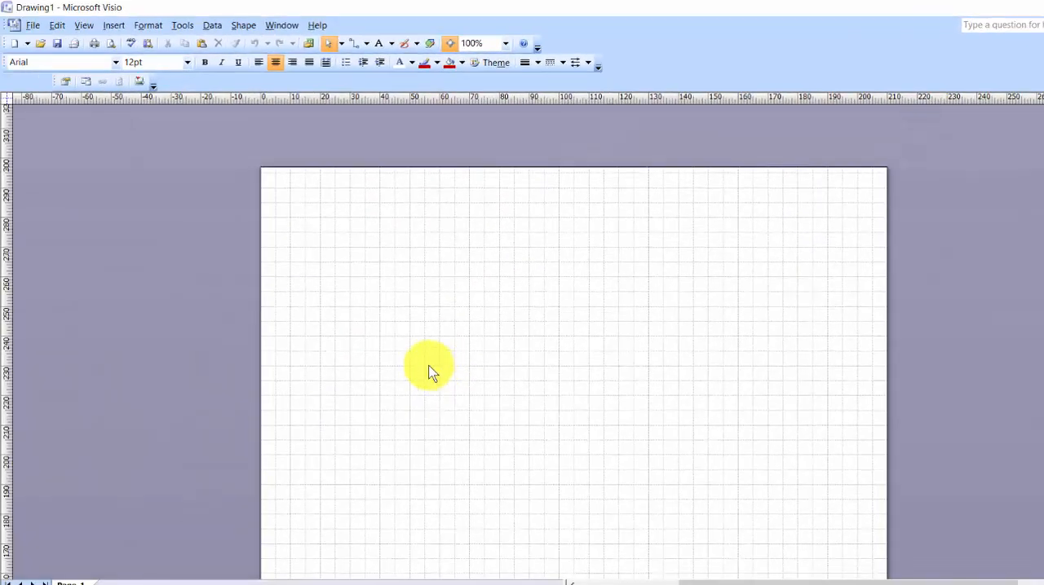
scroll(338, 259, down, 1)
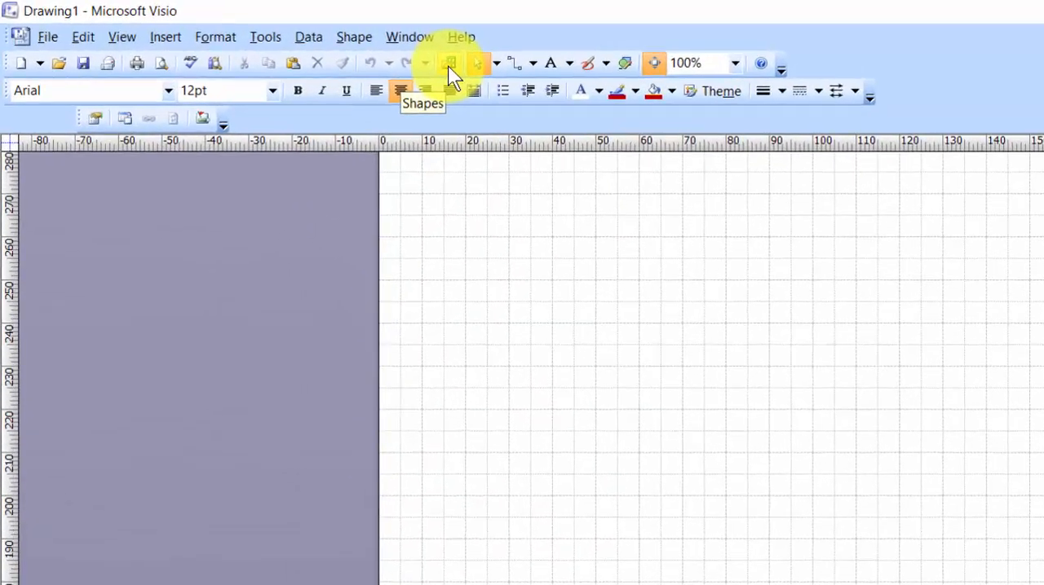
Open the Connectors (Metric) stencil from the Visio Extras shape category.
click(309, 44)
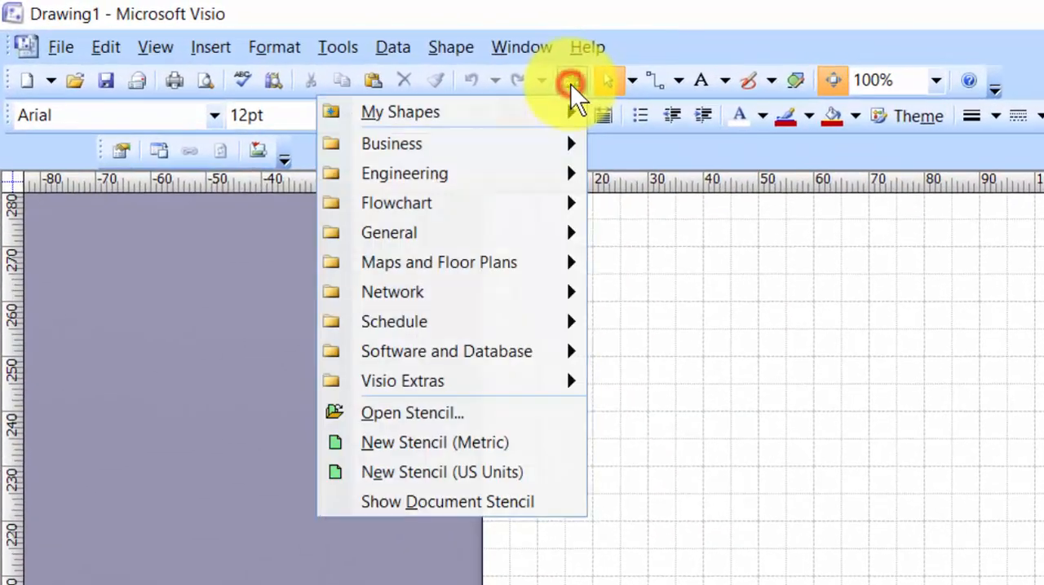
mouse_move(550, 380)
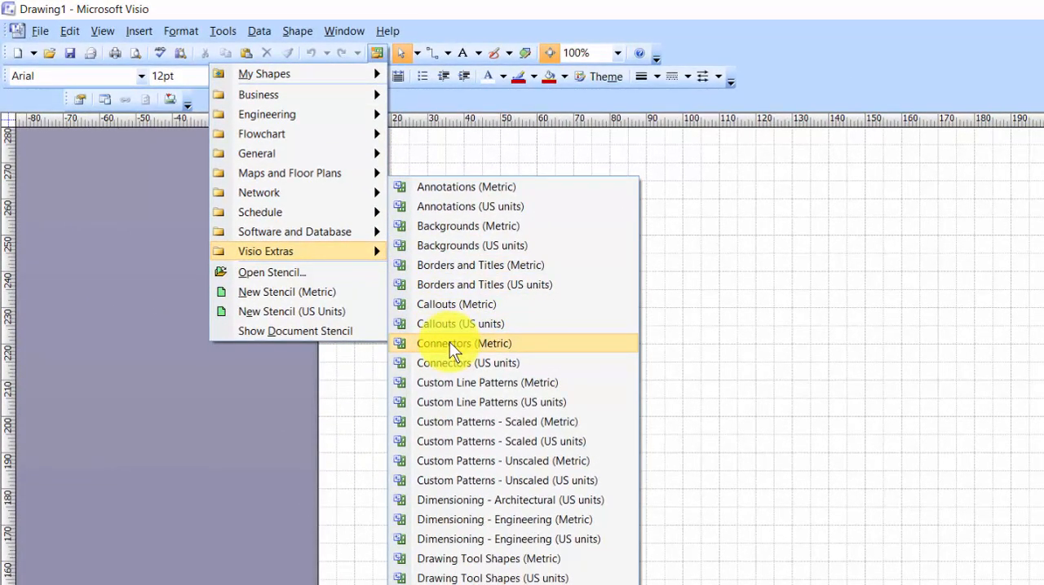
click(449, 343)
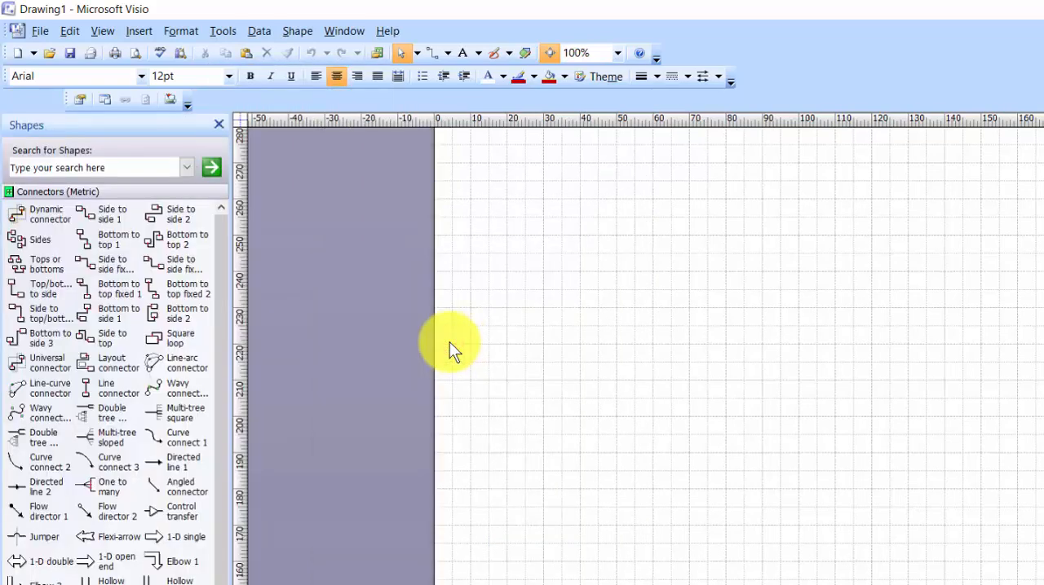
Open the Fundamental Items (Metric) stencil from the Electrical Engineering shape category.
click(382, 50)
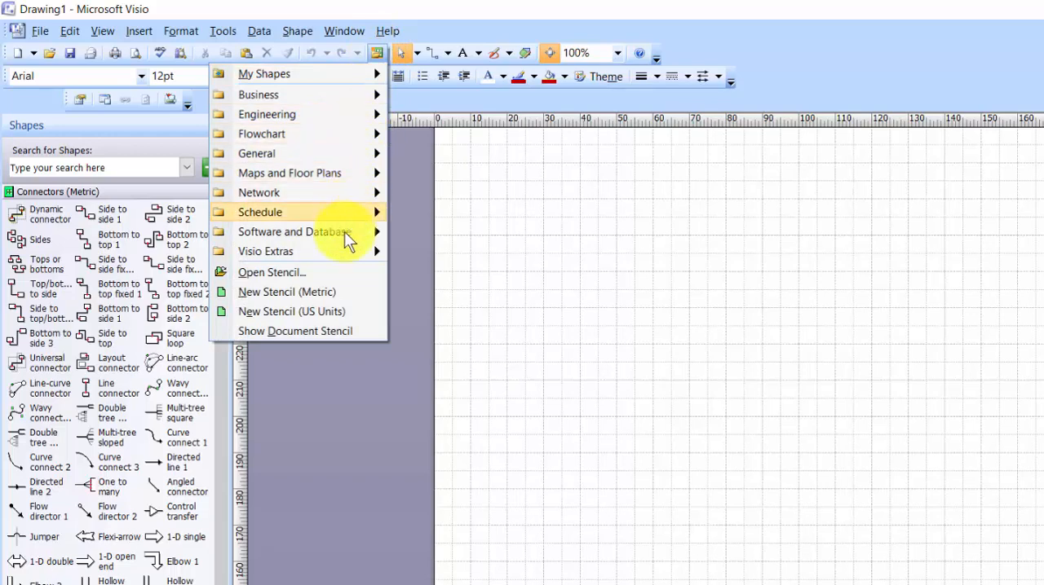
mouse_move(341, 256)
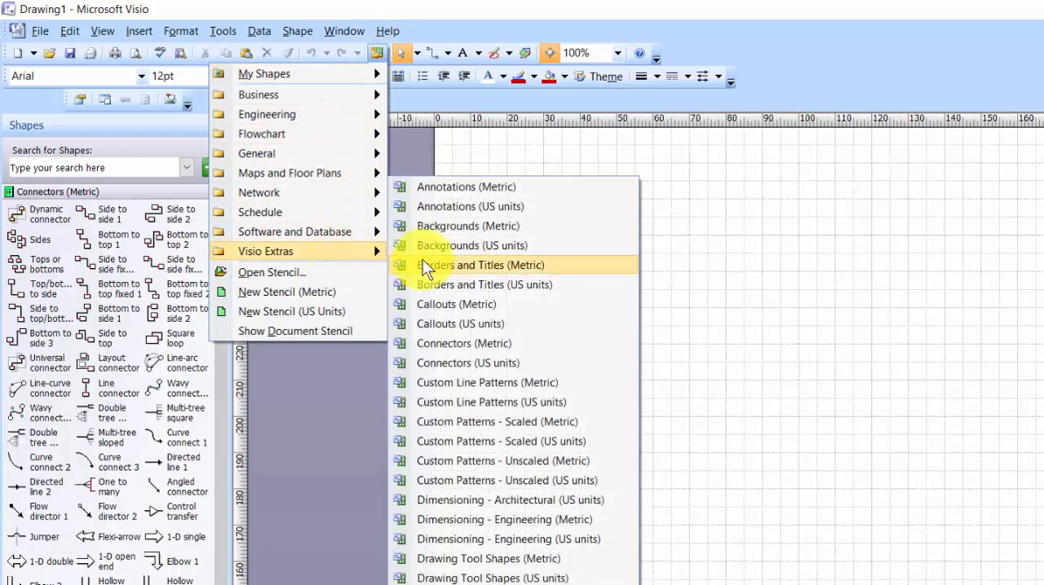
mouse_move(341, 122)
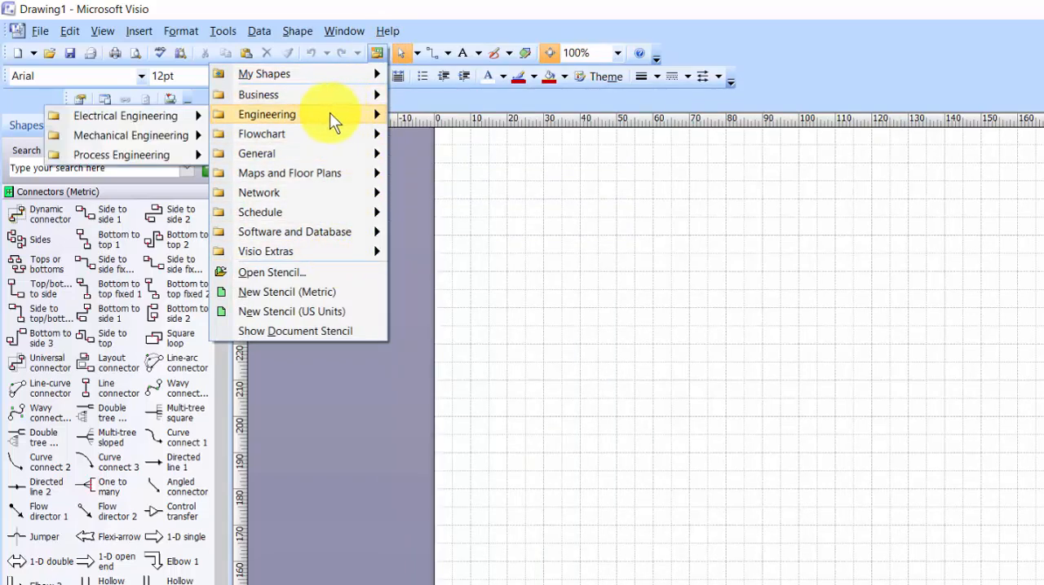
mouse_move(175, 114)
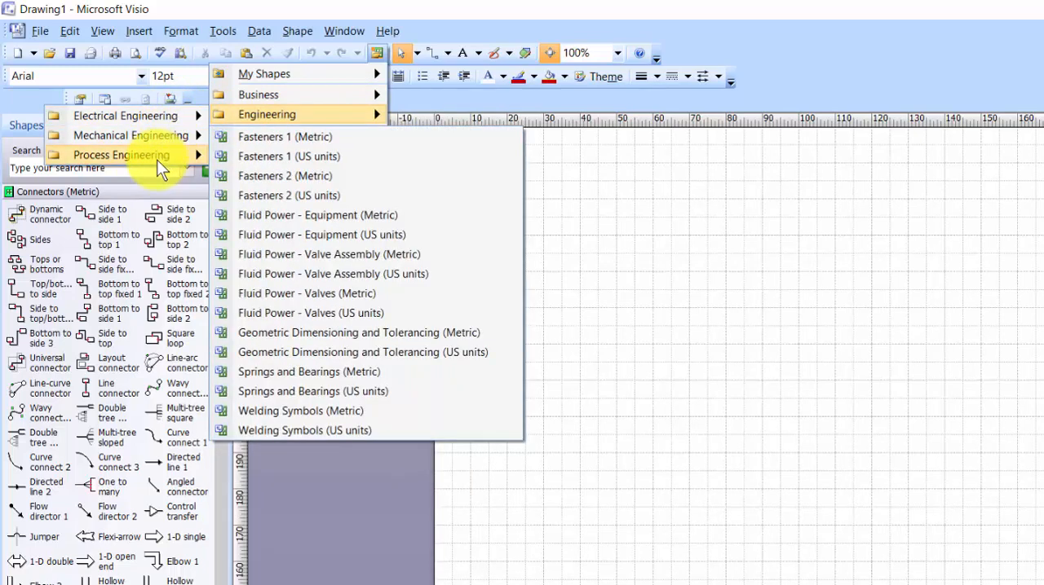
mouse_move(158, 155)
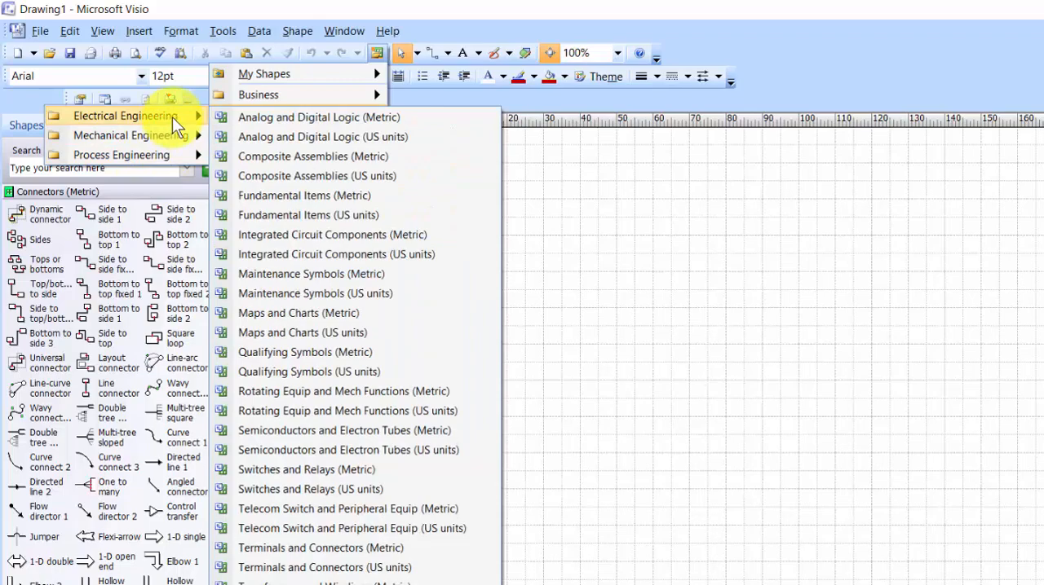
click(297, 194)
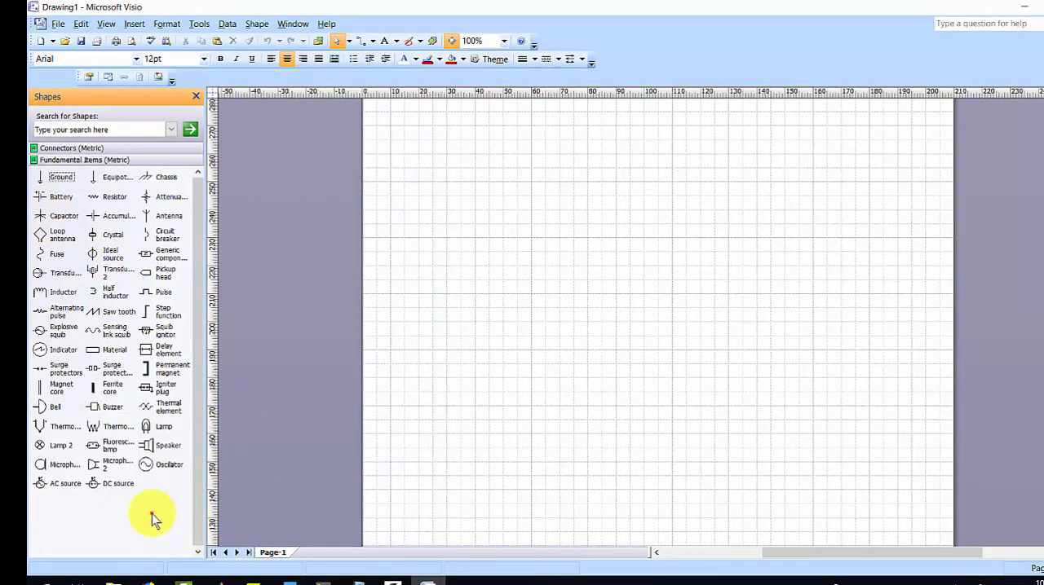
Place a DC source from the Fundamental Items stencil near the left edge of the page.
drag(106, 483, 456, 296)
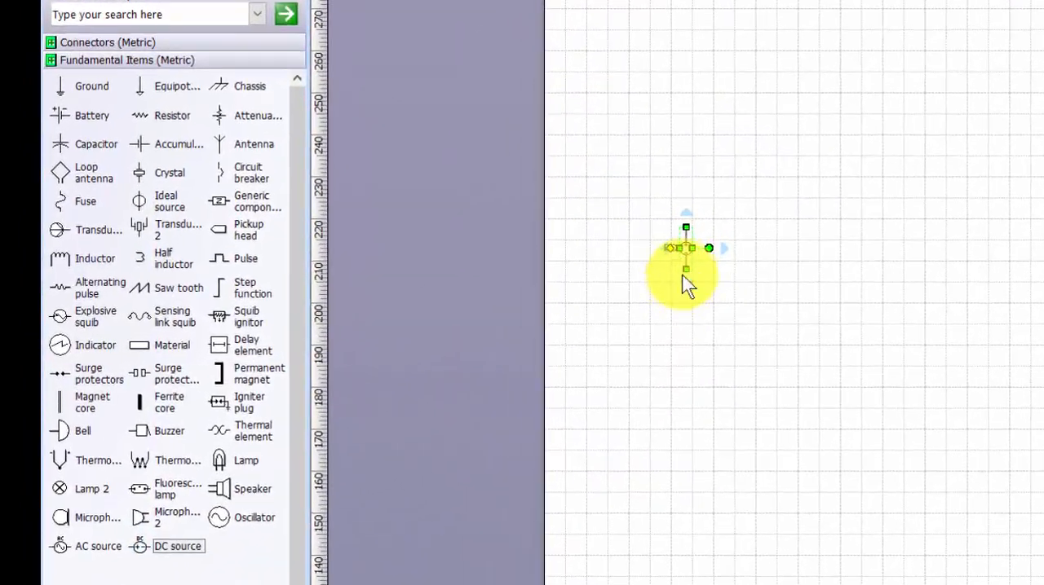
drag(656, 273, 662, 395)
key(ctrl+z)
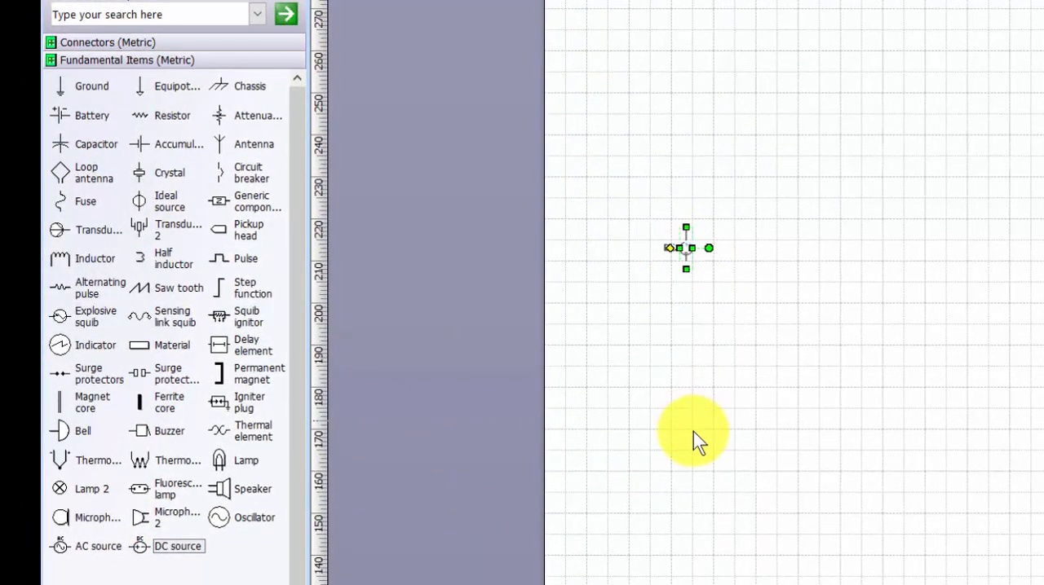
click(707, 348)
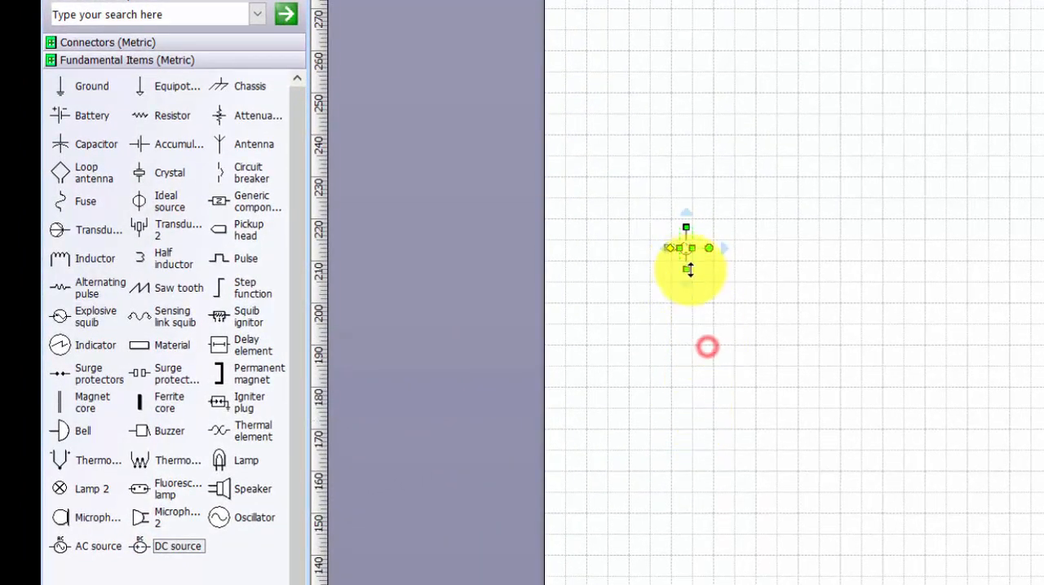
Enlarge the DC source by stretching its lower end until the symbol is about 46 mm tall.
drag(688, 270, 683, 359)
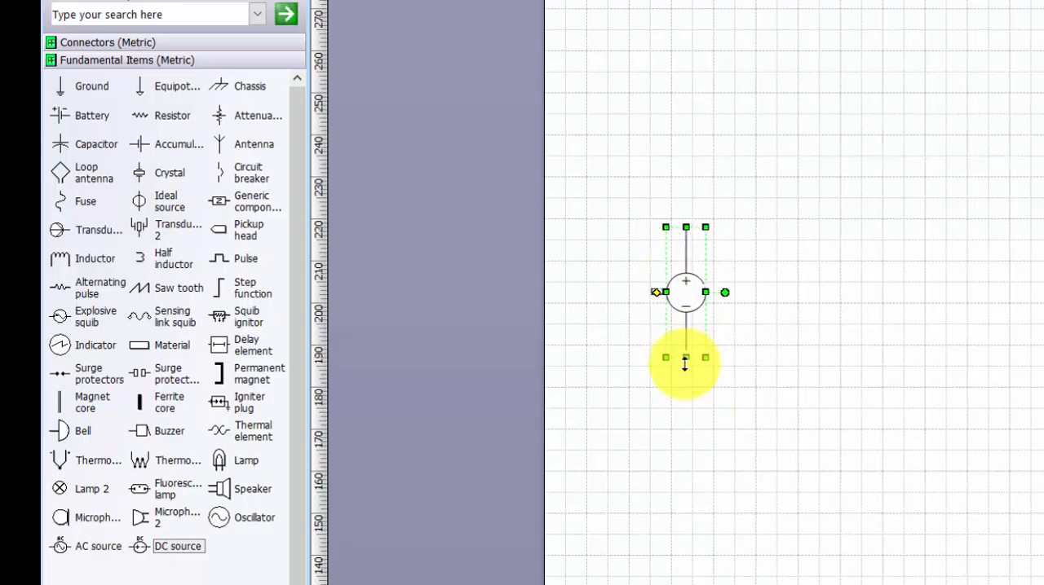
click(718, 421)
click(687, 342)
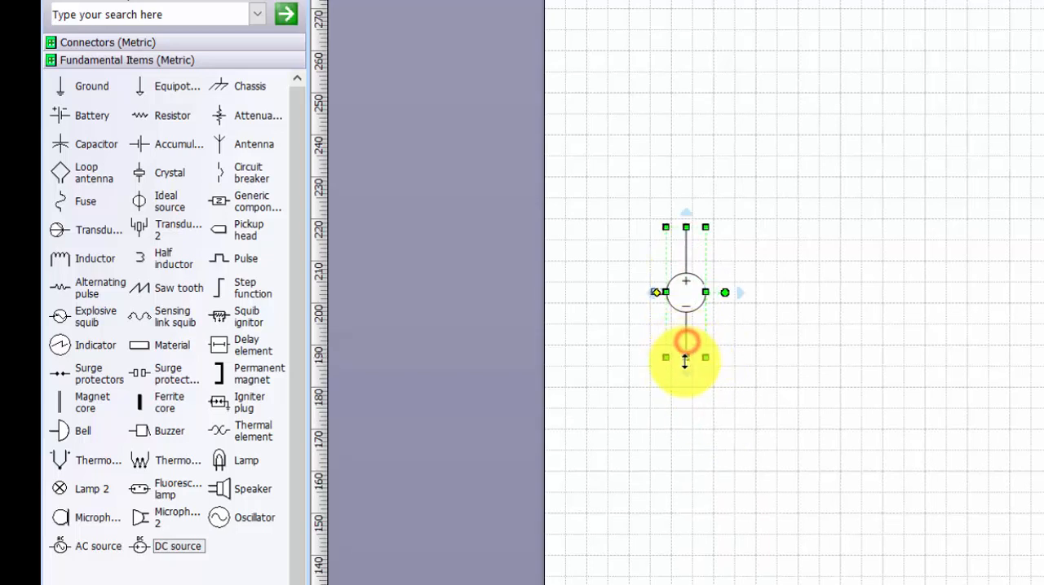
drag(688, 359, 722, 415)
click(793, 378)
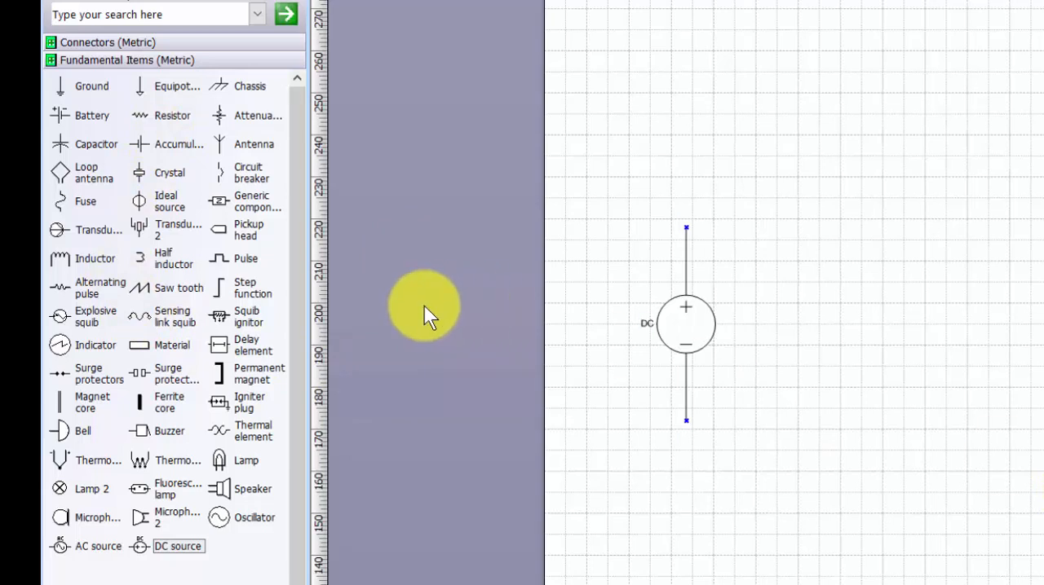
Place a resistor about 38 mm wide and 15 mm high above and to the right of the DC source, aligned to the grid.
drag(160, 115, 949, 160)
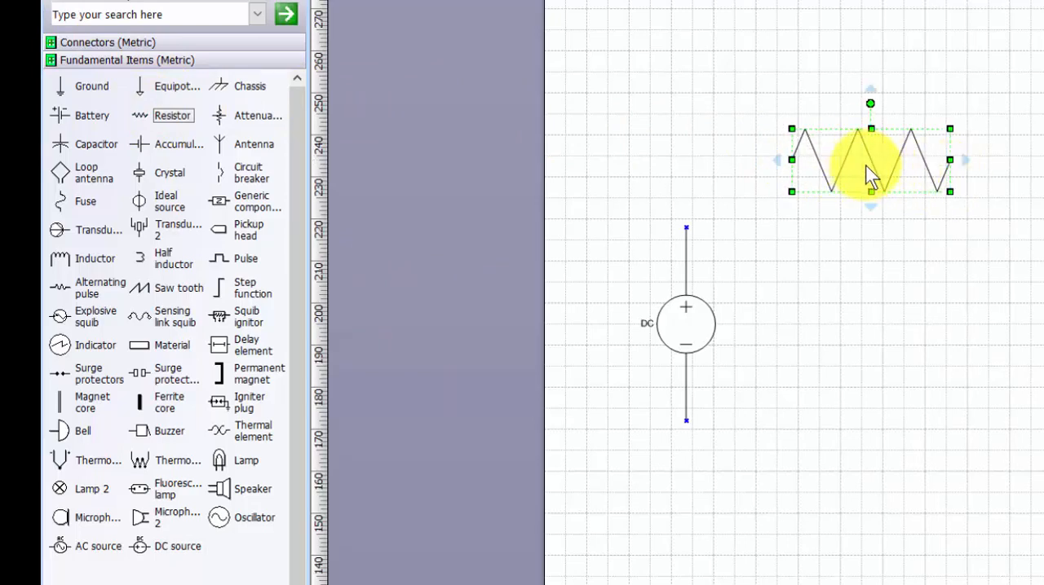
scroll(894, 176, up, 3)
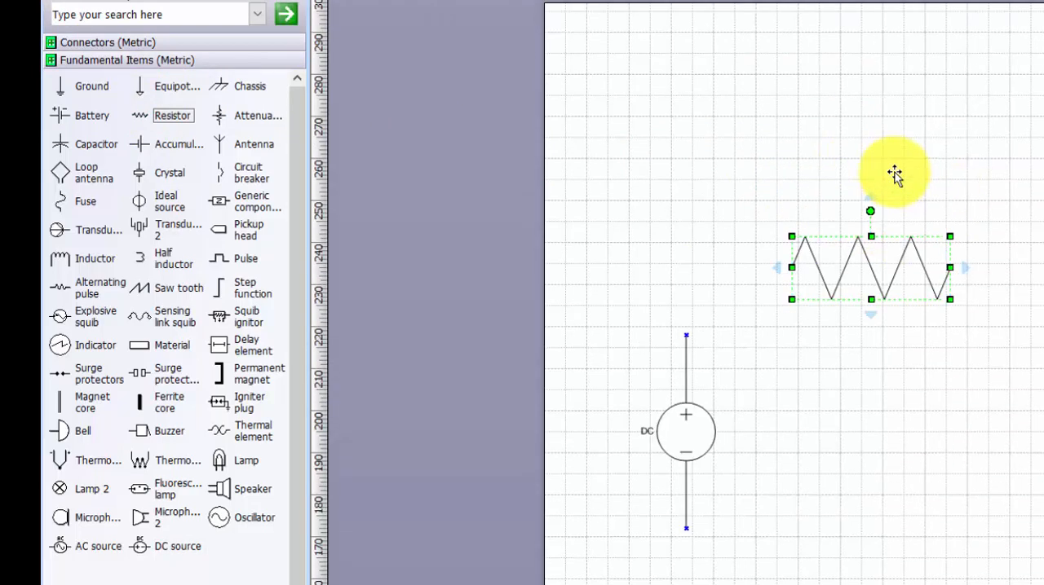
scroll(894, 175, down, 3)
click(880, 169)
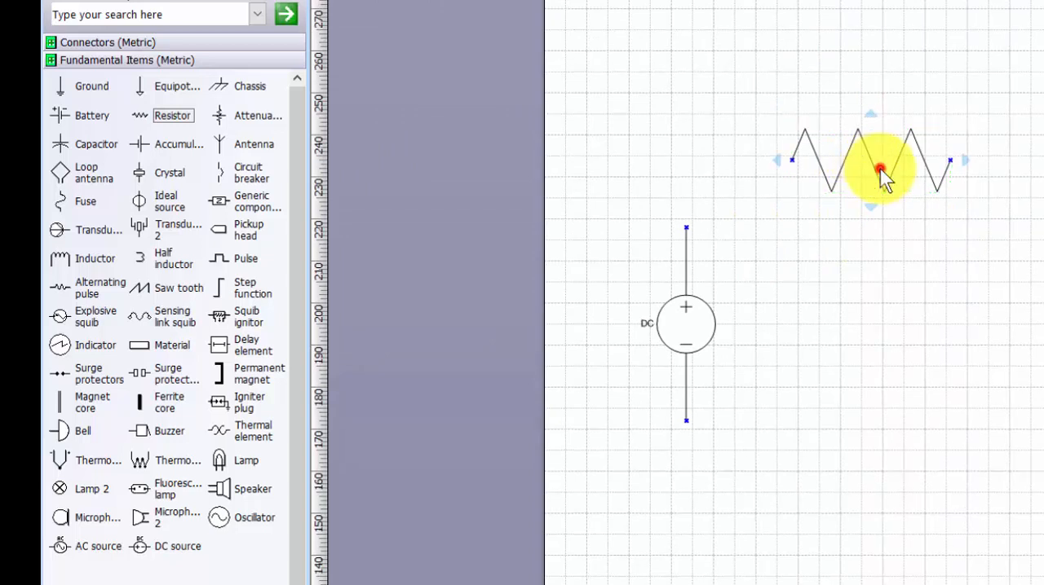
click(876, 179)
scroll(877, 181, right, 1)
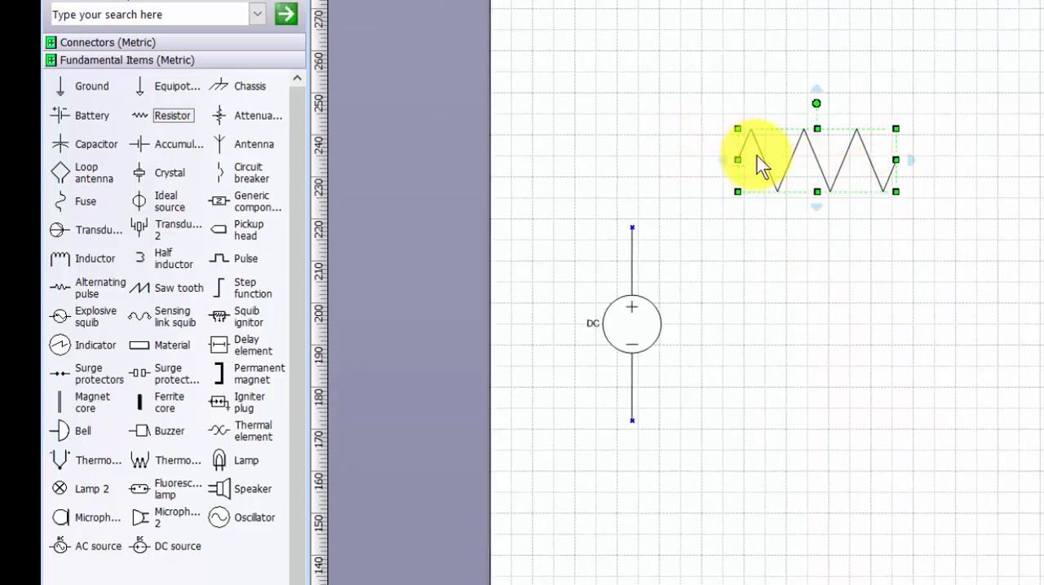
drag(760, 159, 768, 155)
click(748, 287)
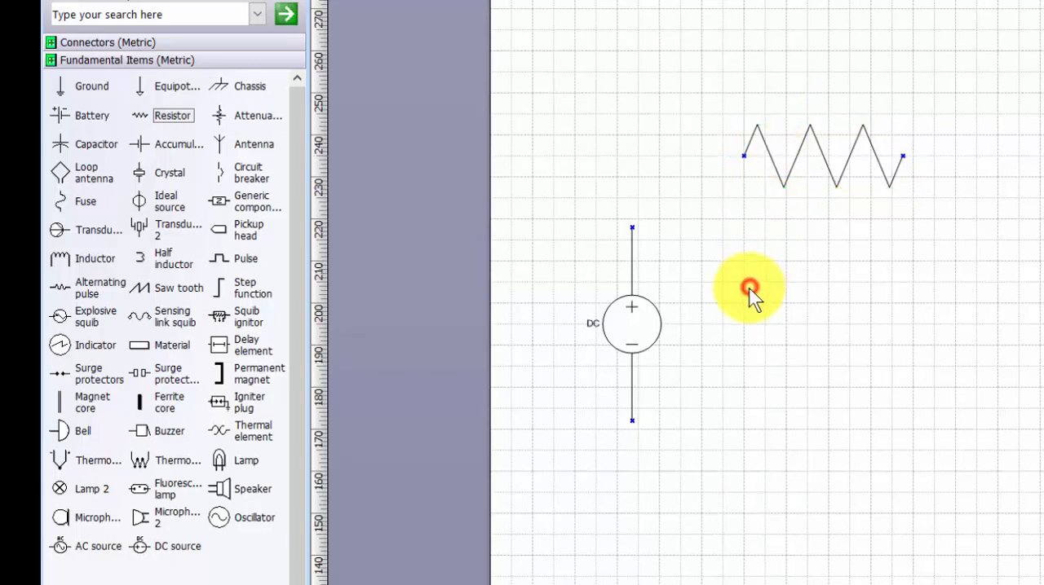
Move the DC source slightly right and up so its terminals align with the grid.
click(641, 318)
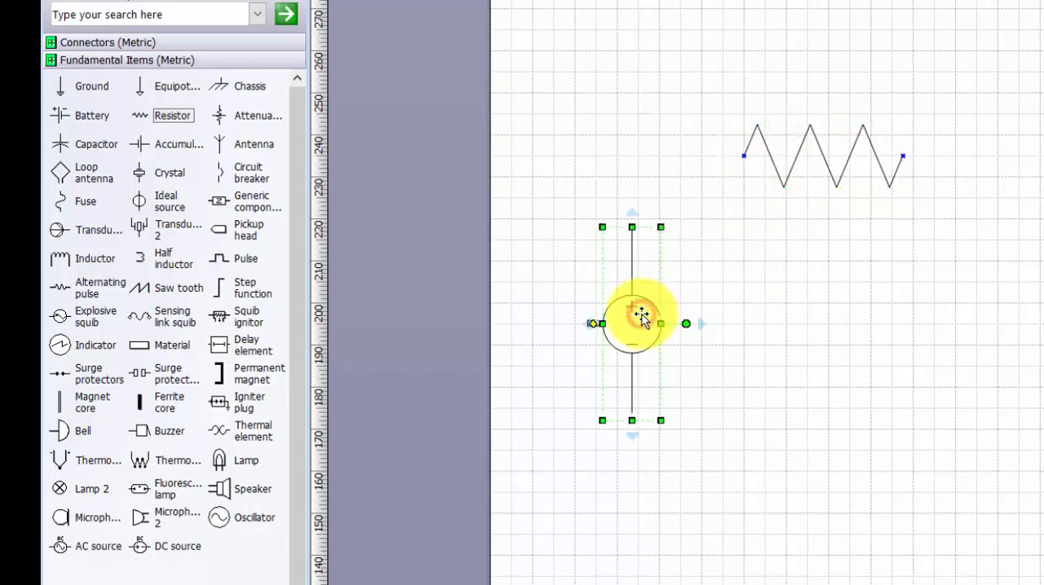
scroll(641, 316, right, 1)
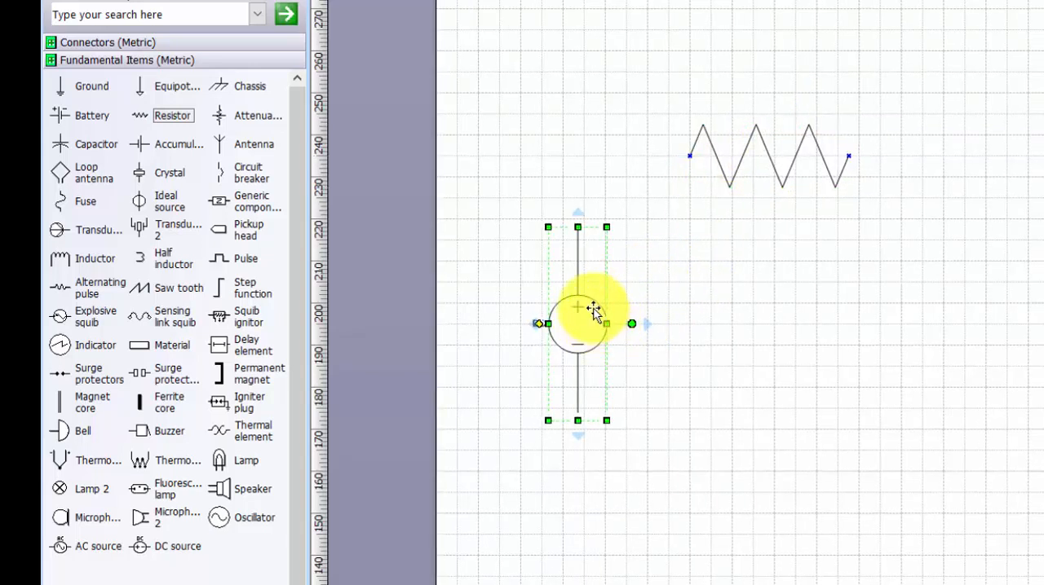
drag(593, 306, 618, 301)
click(790, 389)
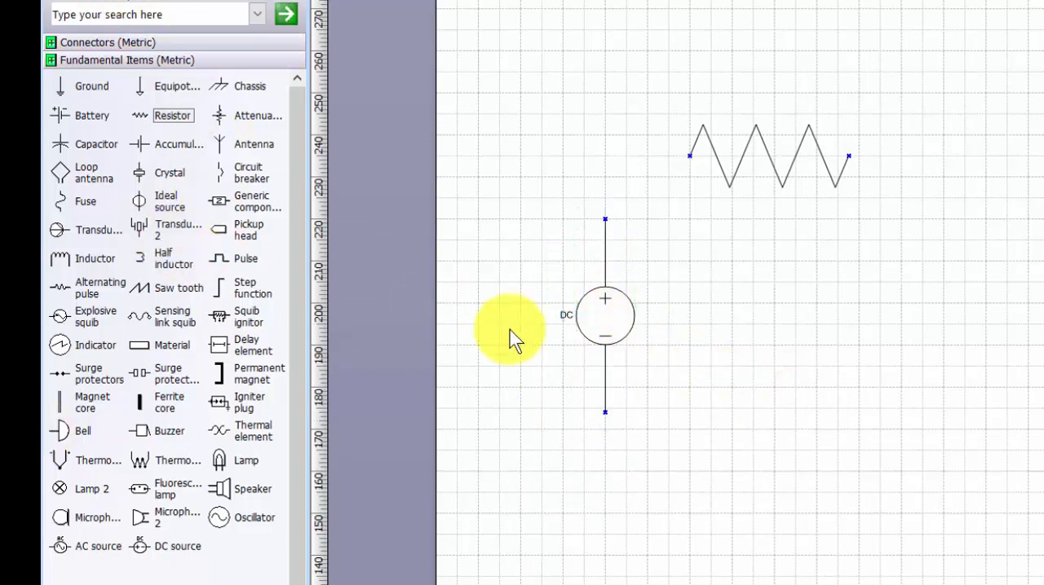
Connect the DC source's upper terminal to the resistor's left end with a vertical and a horizontal line connector.
click(155, 43)
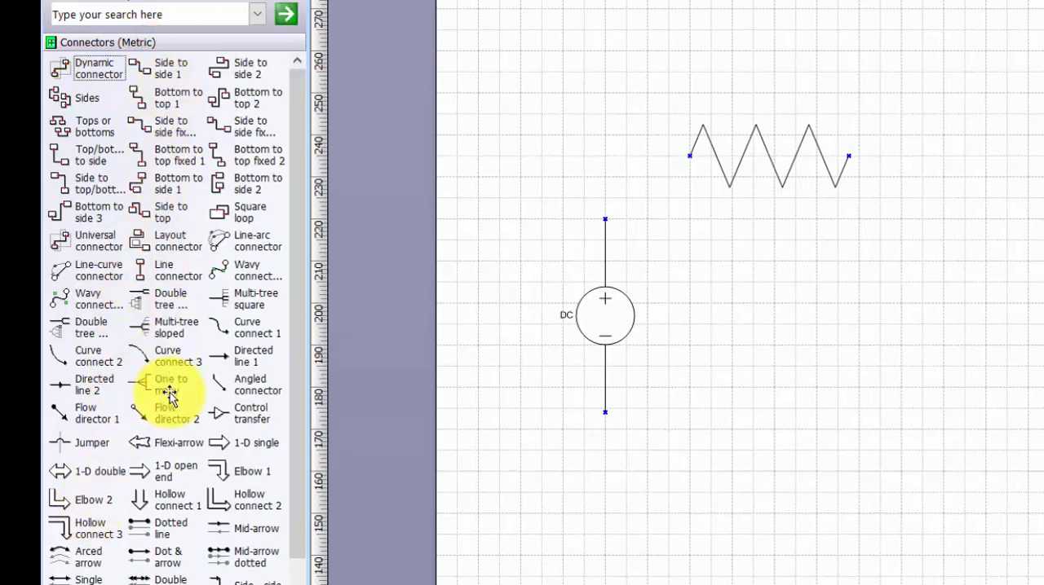
drag(169, 269, 604, 155)
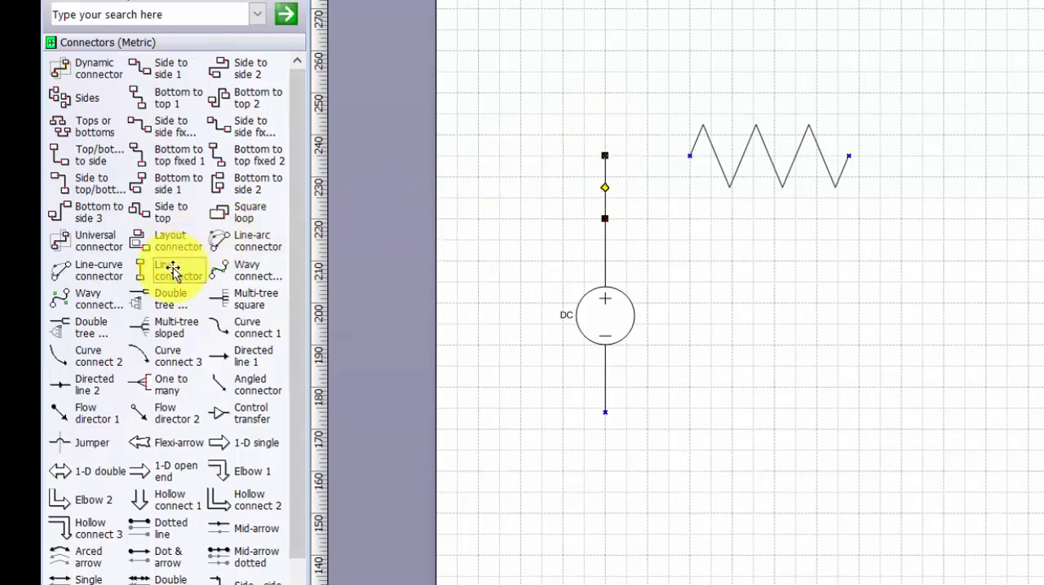
drag(170, 272, 604, 155)
click(663, 272)
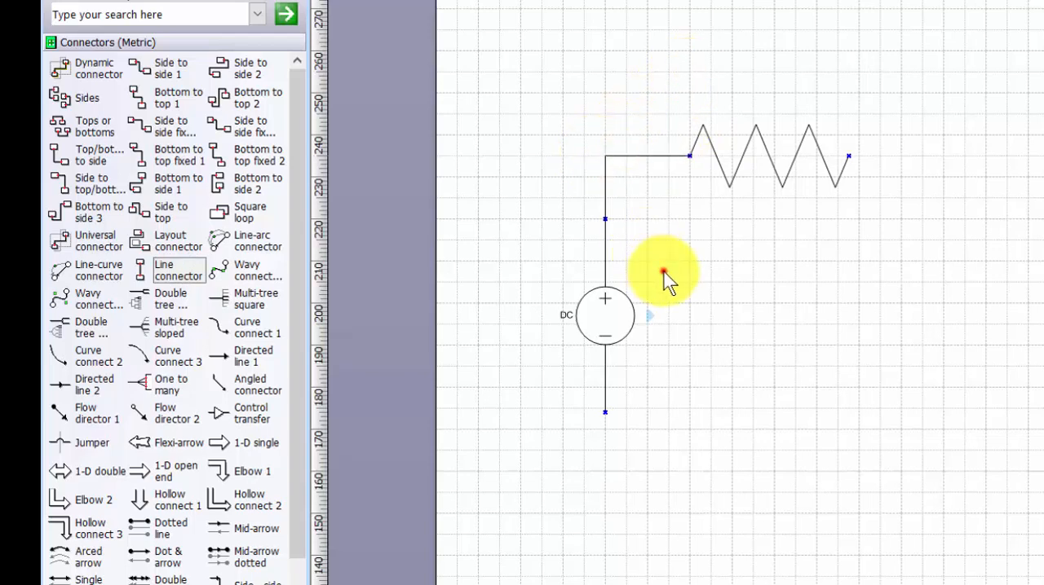
Add a horizontal line connector about 91 mm long running right from the DC source's lower terminal.
drag(168, 275, 603, 448)
drag(605, 488, 987, 403)
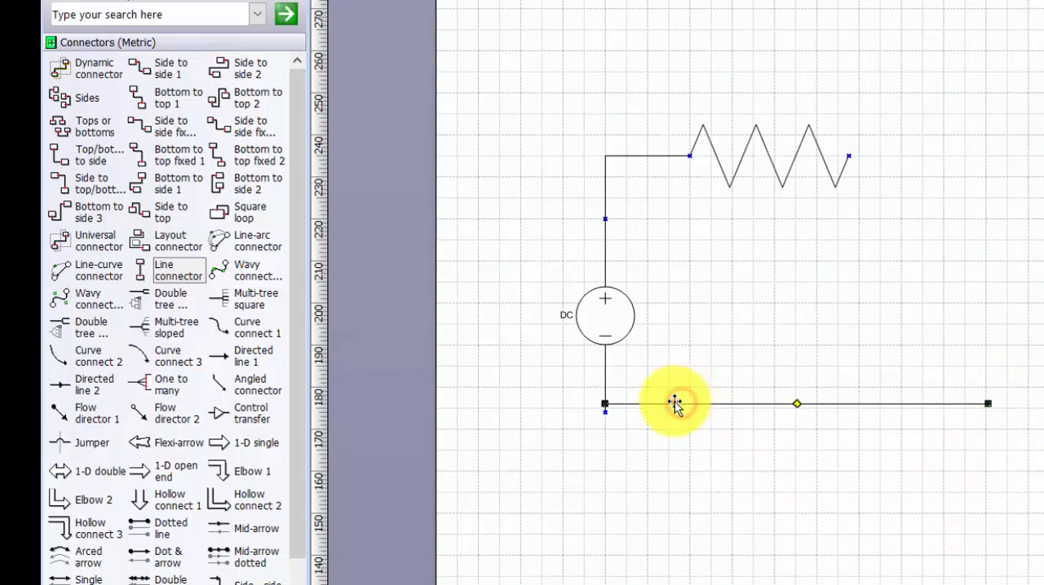
drag(675, 403, 673, 412)
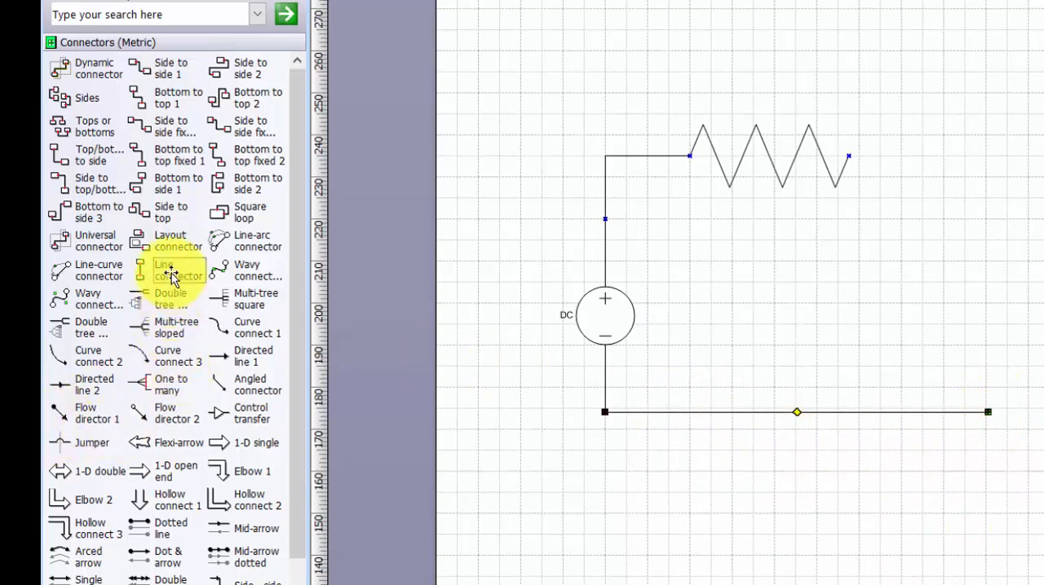
Connect the resistor's right end to the bottom line with a horizontal connector about 33 mm long and a vertical one about 61 mm long.
drag(171, 272, 855, 206)
drag(849, 243, 969, 156)
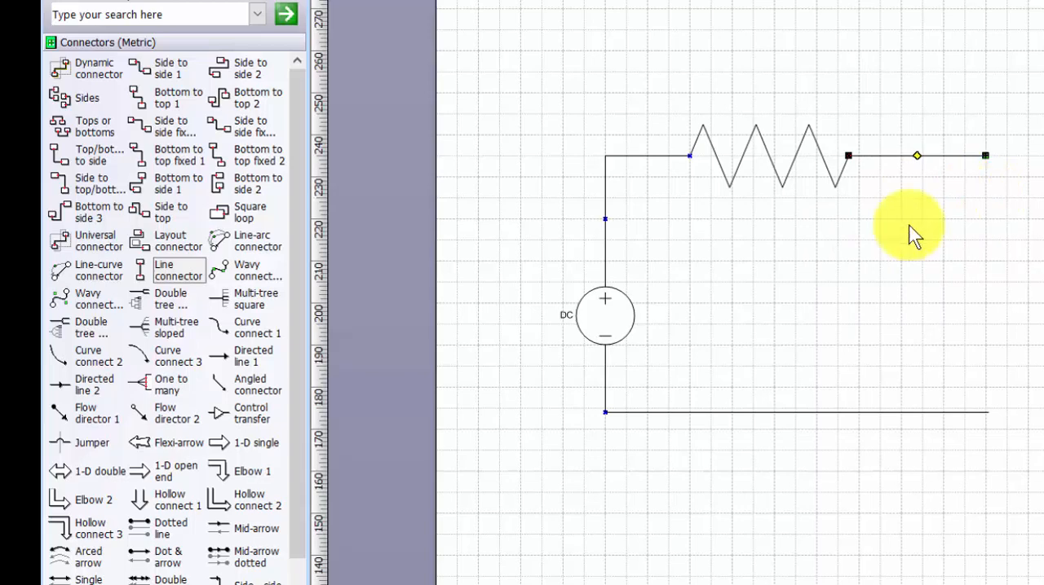
drag(177, 267, 981, 200)
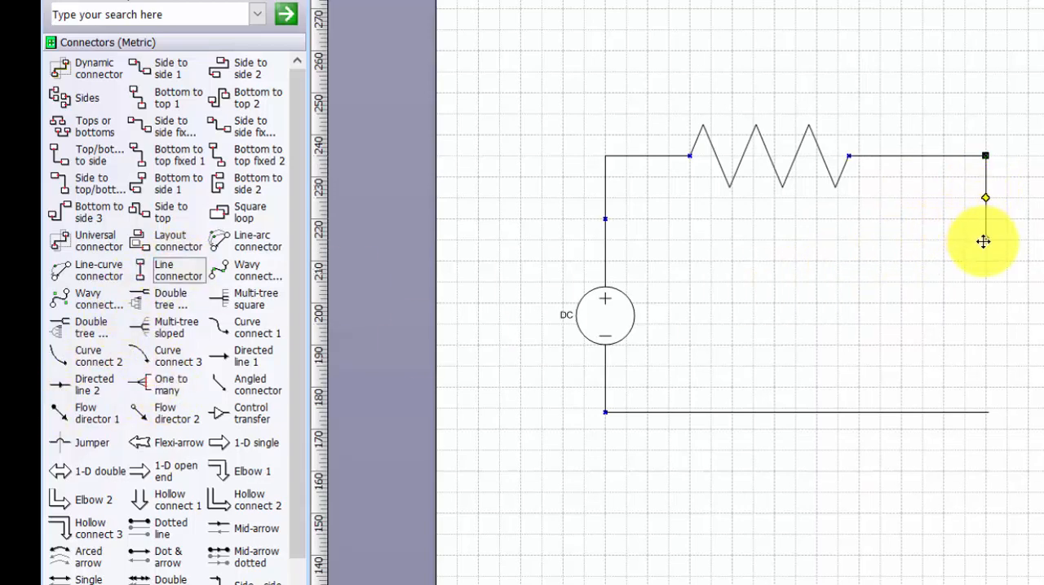
drag(985, 240, 995, 412)
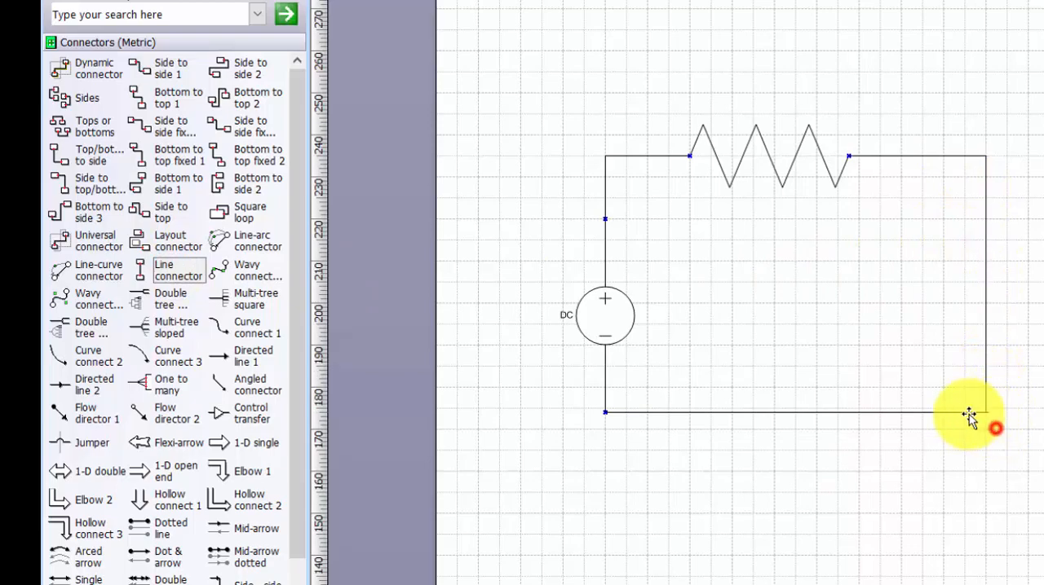
Shorten the bottom line's right end at 400% zoom so it meets the vertical connector exactly at the corner.
click(972, 413)
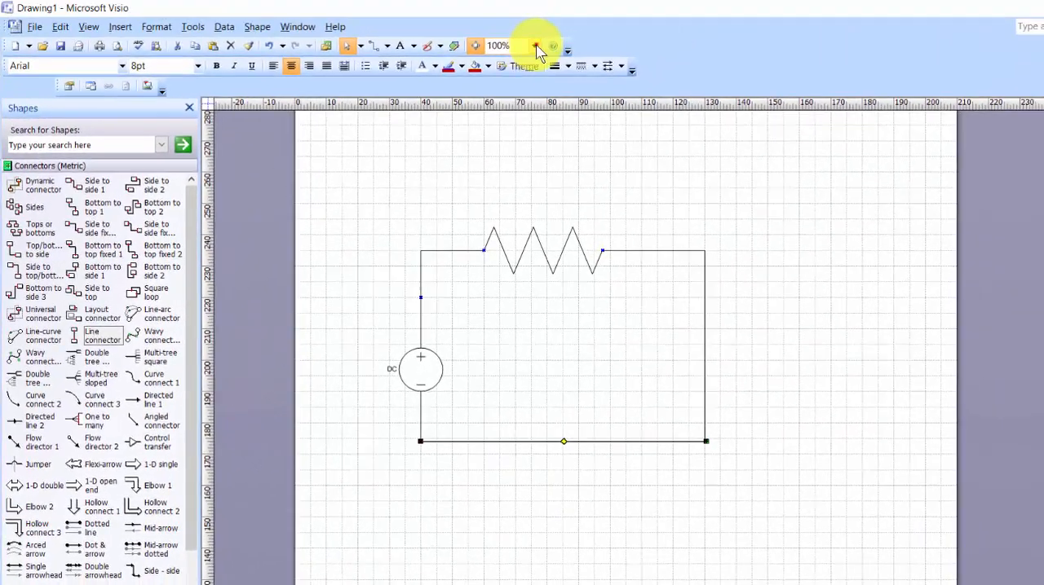
click(535, 45)
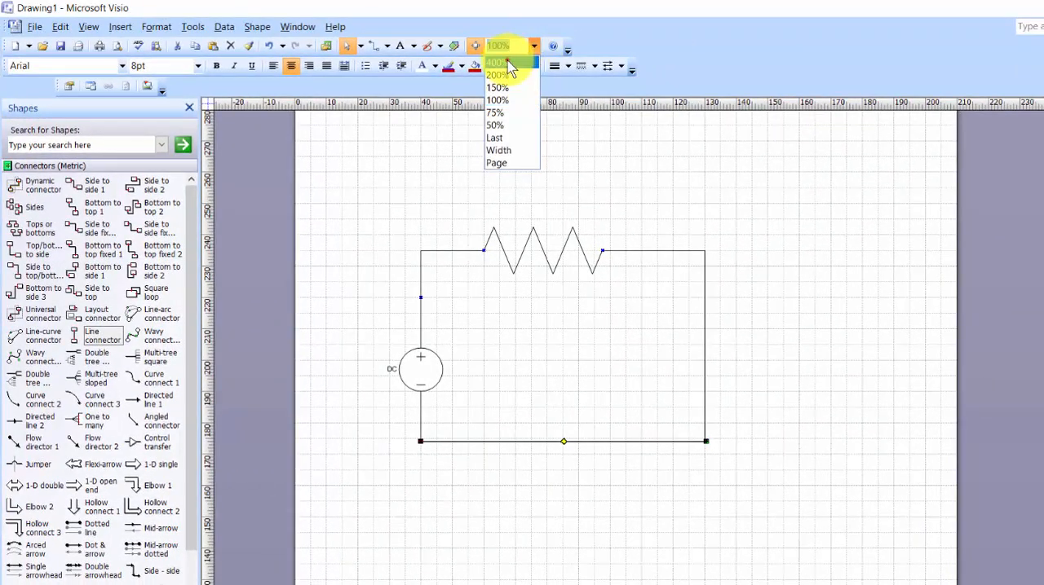
click(497, 62)
scroll(725, 408, down, 2)
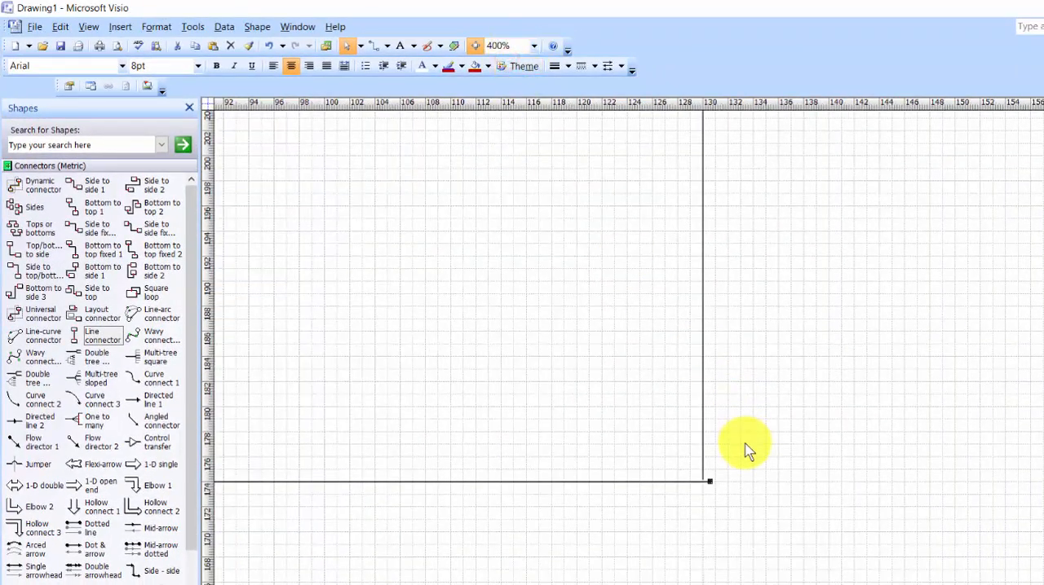
click(699, 484)
click(673, 481)
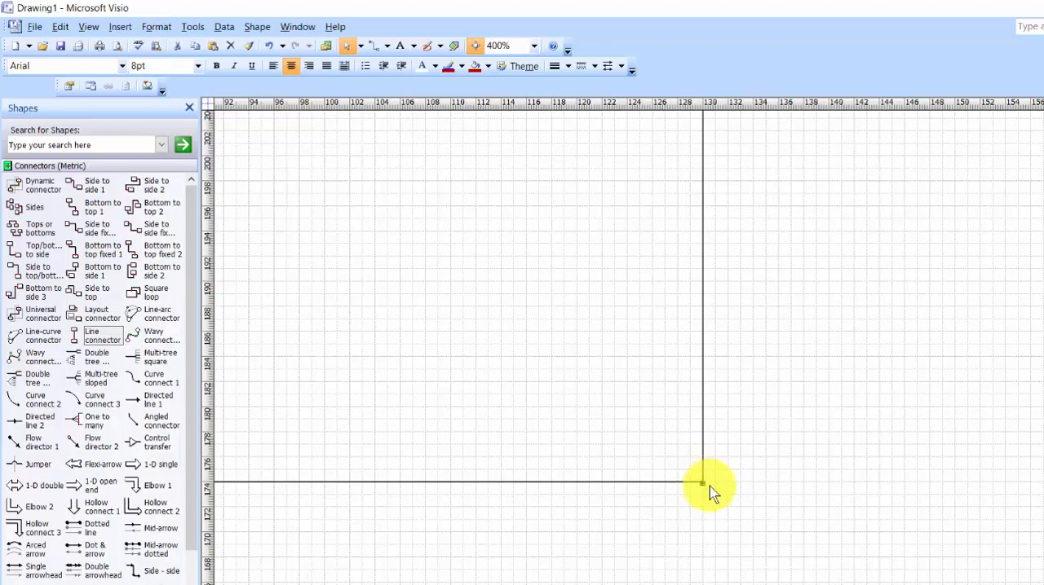
click(709, 487)
Examine the circuit's other corners and connections at 400% zoom, and return to 100% with the circuit centred.
scroll(706, 475, up, 10)
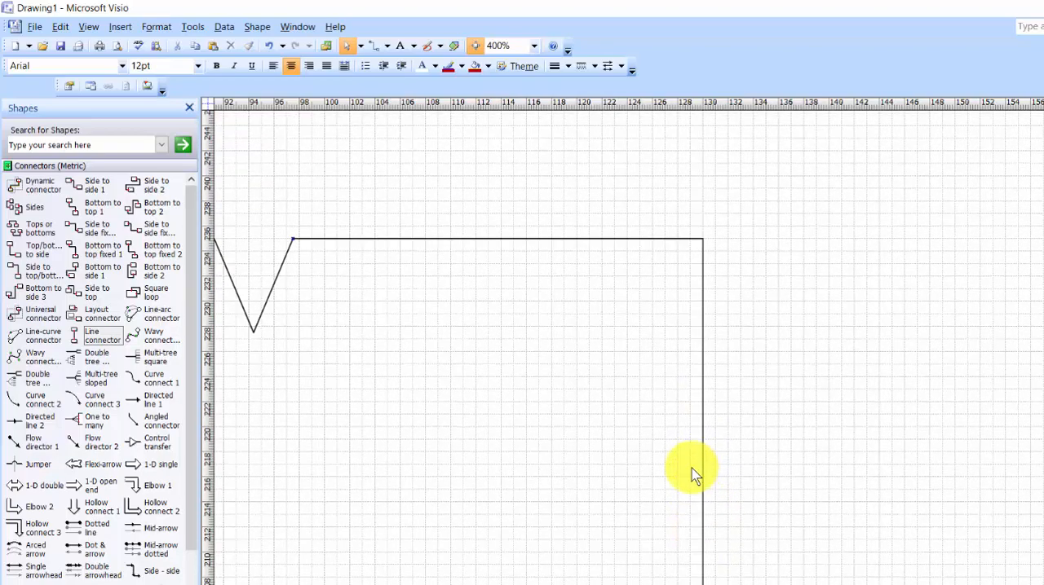
scroll(706, 474, left, 10)
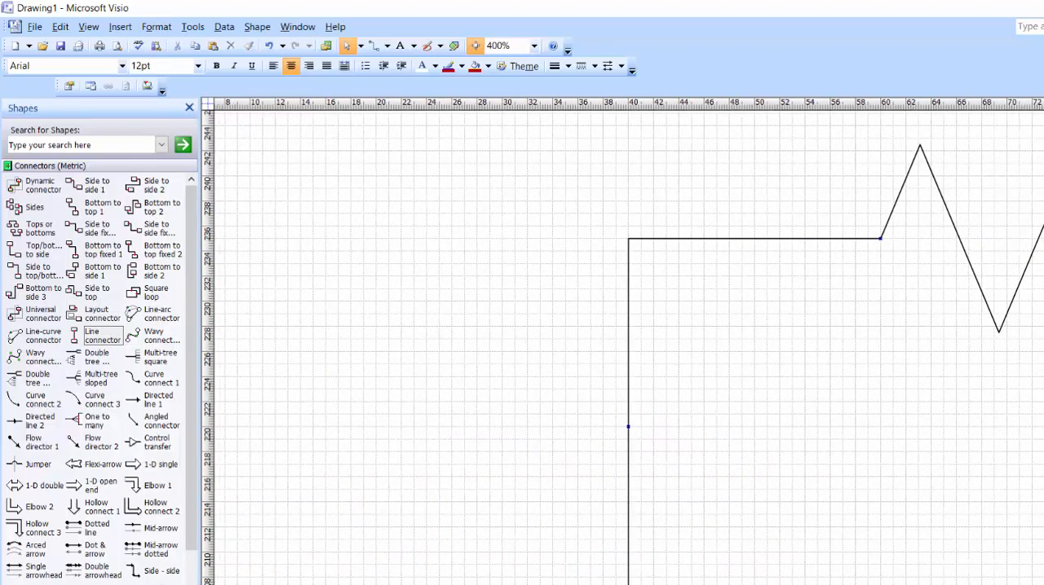
scroll(676, 525, down, 3)
scroll(574, 473, down, 5)
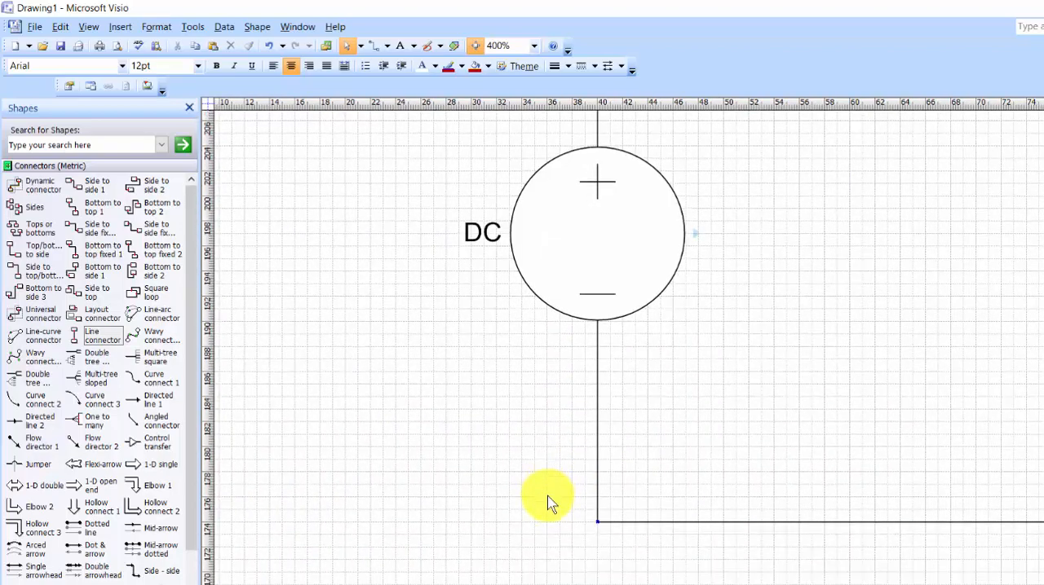
click(540, 47)
click(492, 98)
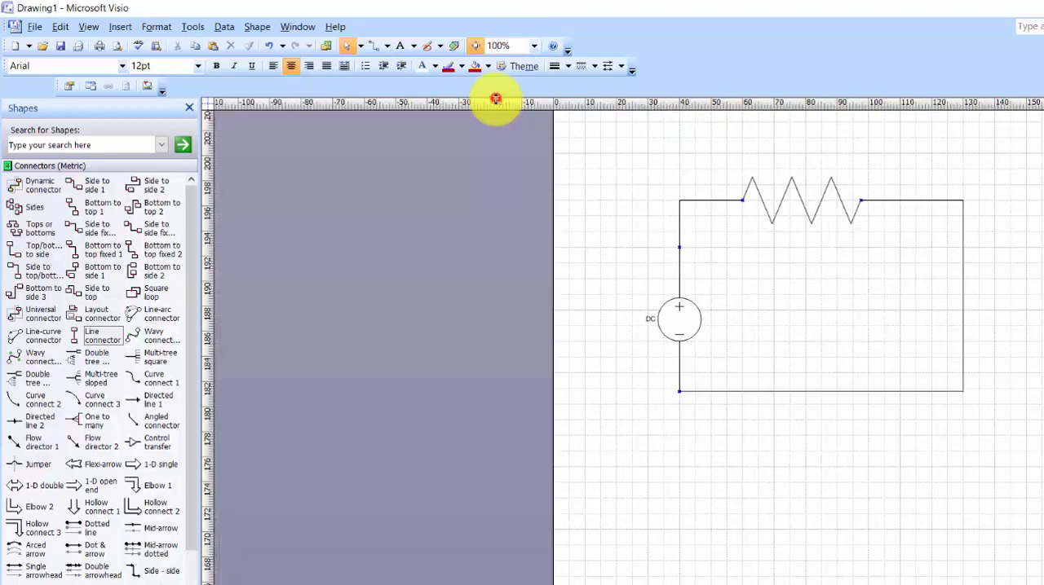
drag(816, 584, 856, 584)
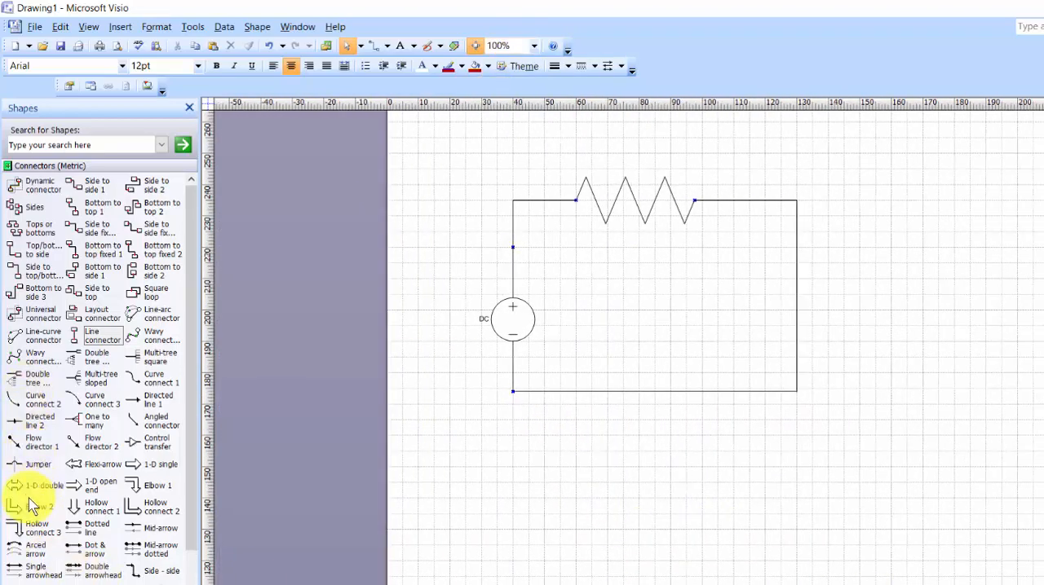
Add a horizontal line connector about 36 mm long below the resistor, with a solid arrowhead at its right end.
drag(79, 489, 638, 275)
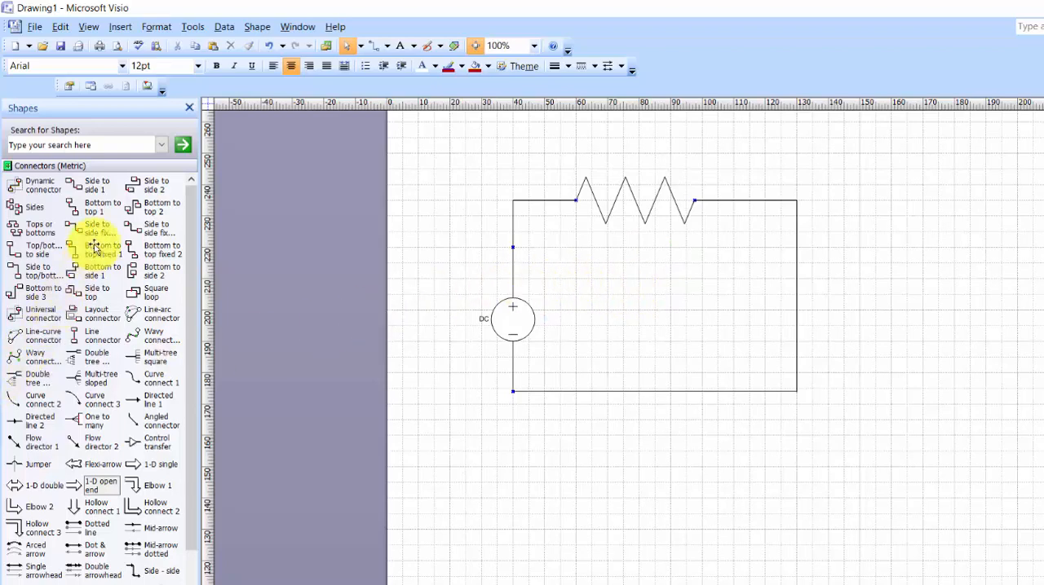
drag(90, 334, 691, 271)
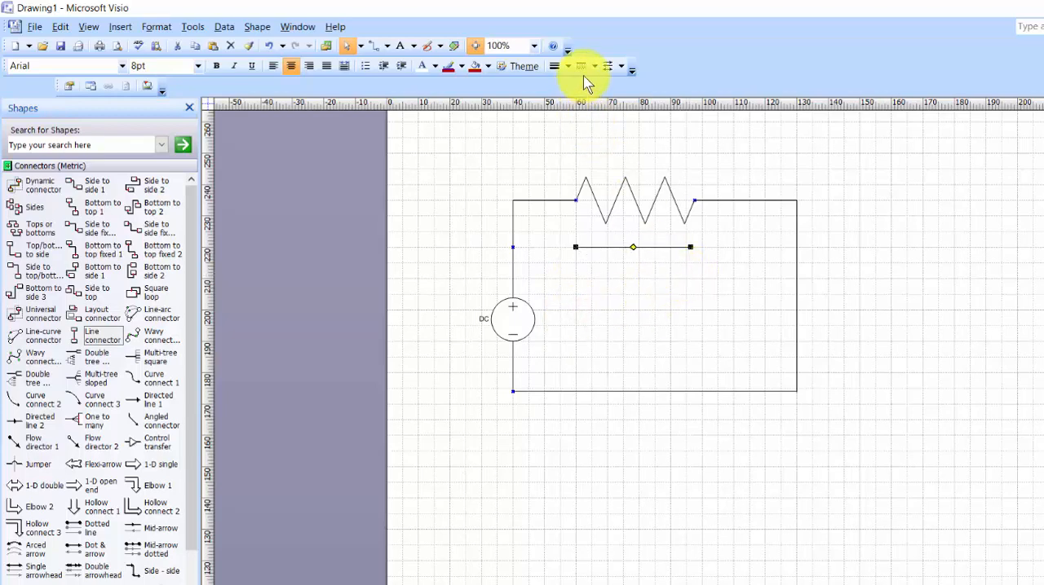
click(623, 70)
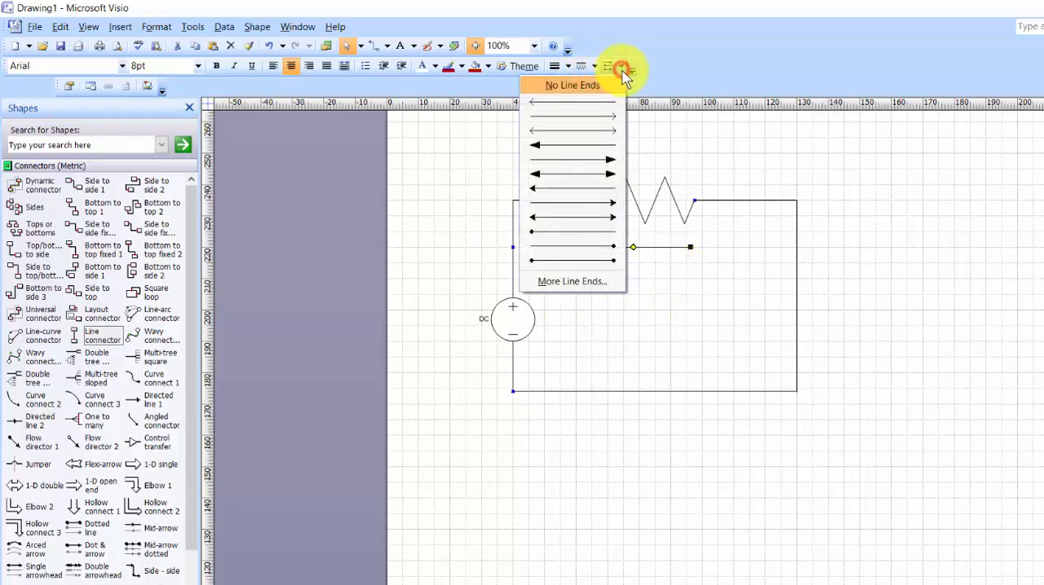
click(612, 160)
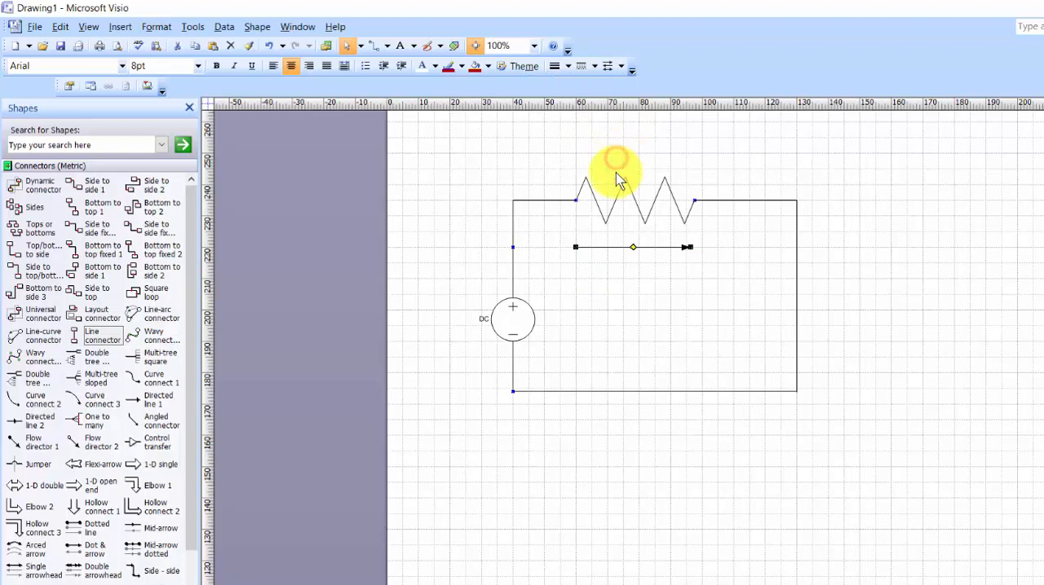
Give the arrow below the resistor the second-thickest preset line weight and a dark red line color.
click(570, 71)
click(531, 158)
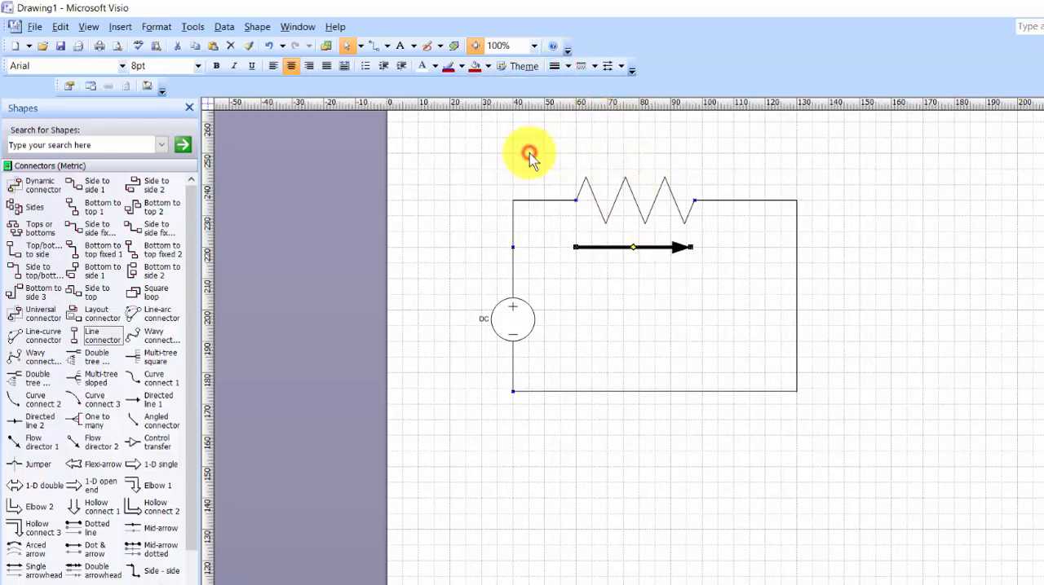
click(447, 70)
click(650, 277)
Apply the dark red line color to the DC source, the resistor and all the circuit's connectors.
drag(466, 158, 856, 481)
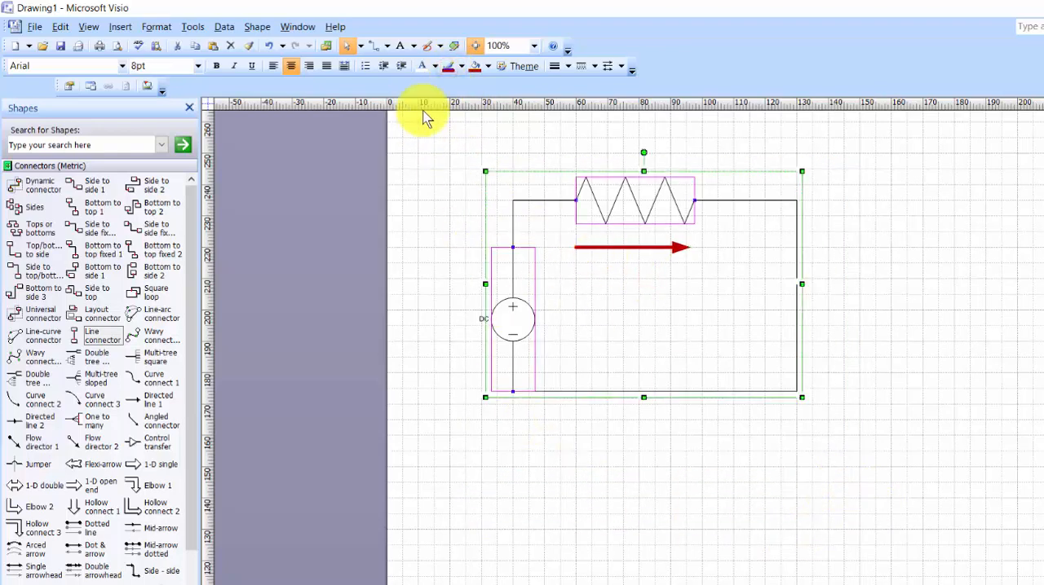
click(448, 69)
click(565, 434)
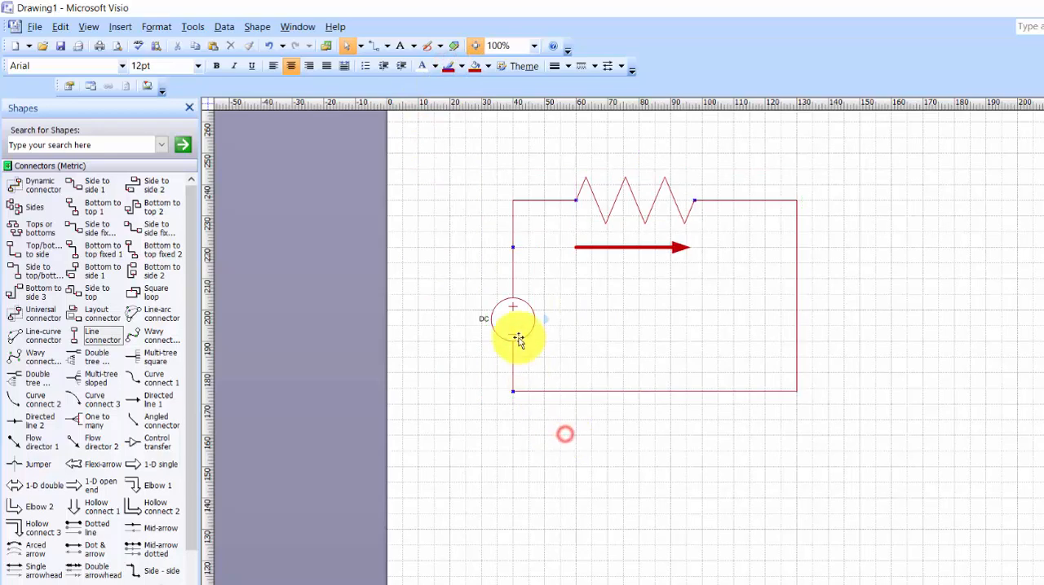
Fill the DC source's circle with yellow.
click(515, 322)
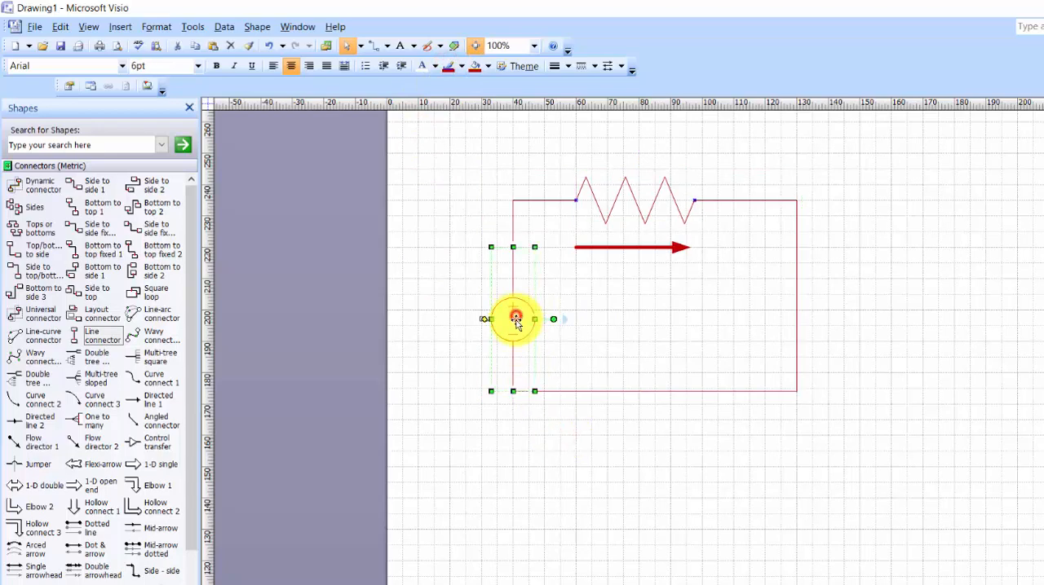
click(473, 69)
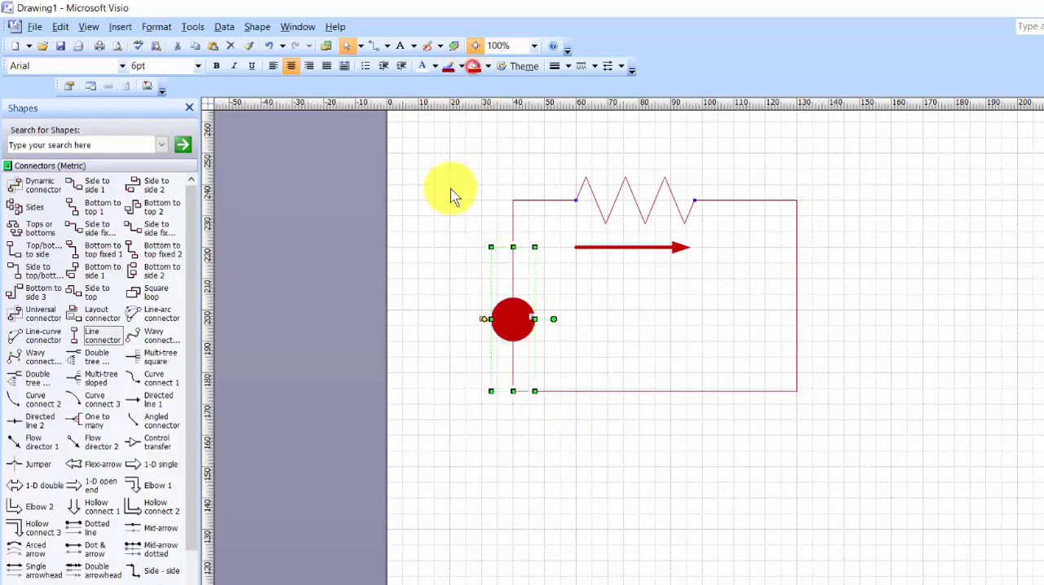
click(487, 69)
click(403, 250)
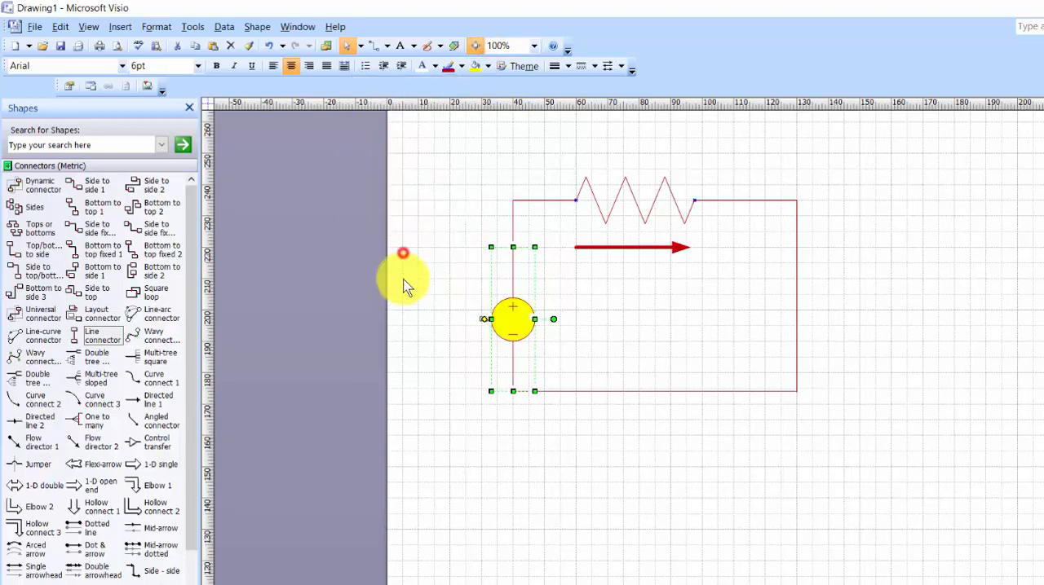
click(435, 405)
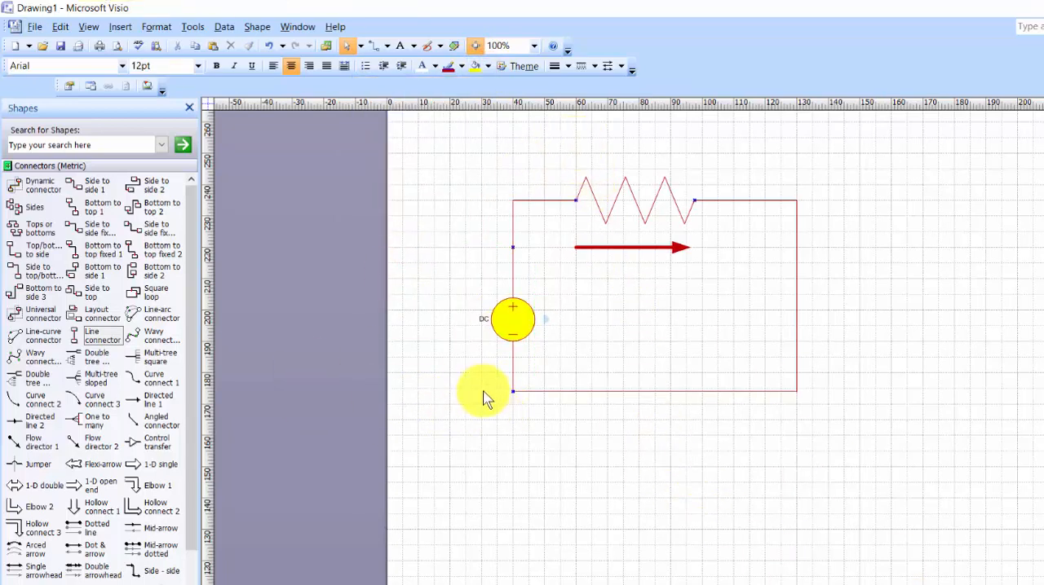
Thicken the circuit's bottom line with the third-thickest preset line weight.
mouse_move(478, 371)
mouse_down()
mouse_move(580, 426)
mouse_move(845, 443)
mouse_up()
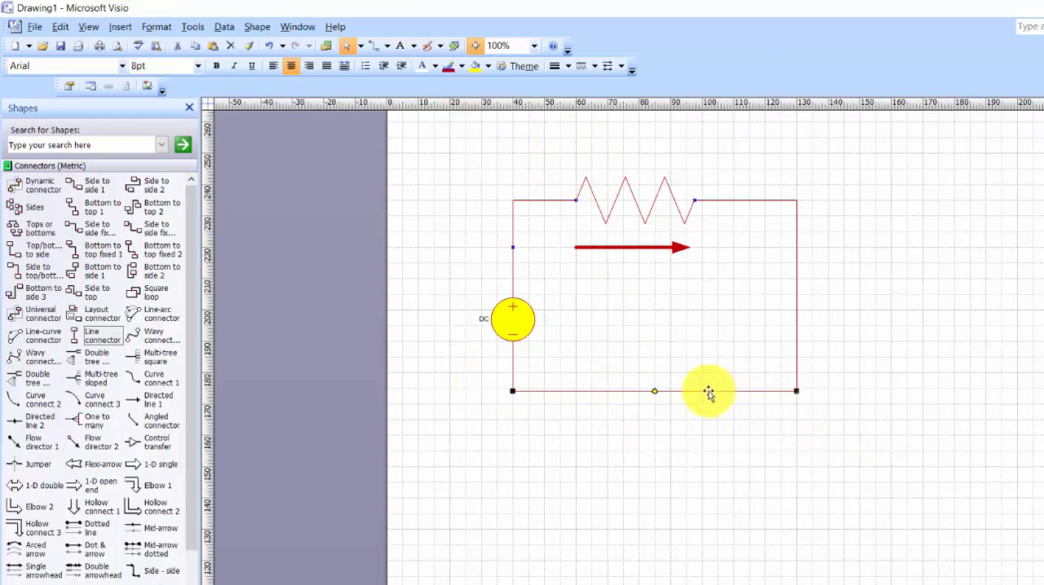
click(567, 66)
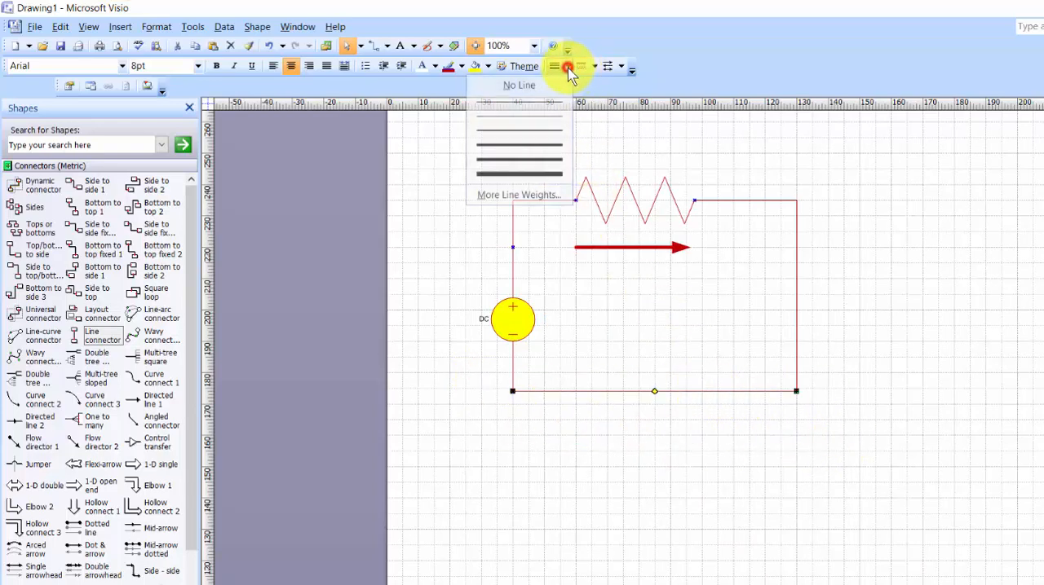
click(542, 145)
click(698, 284)
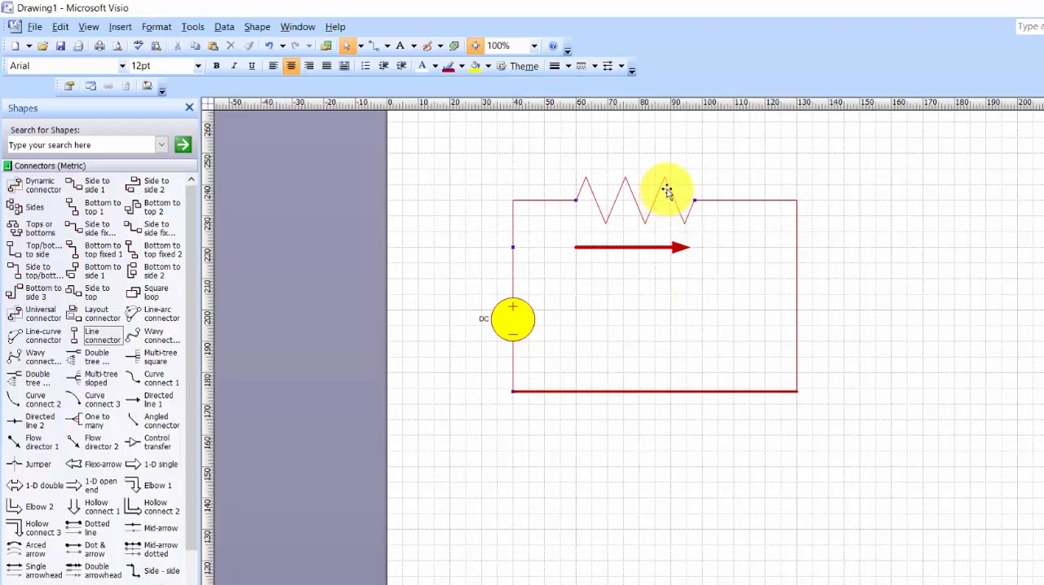
Try the dashed line patterns on the arrow below the resistor and give it the fine dotted pattern.
click(648, 247)
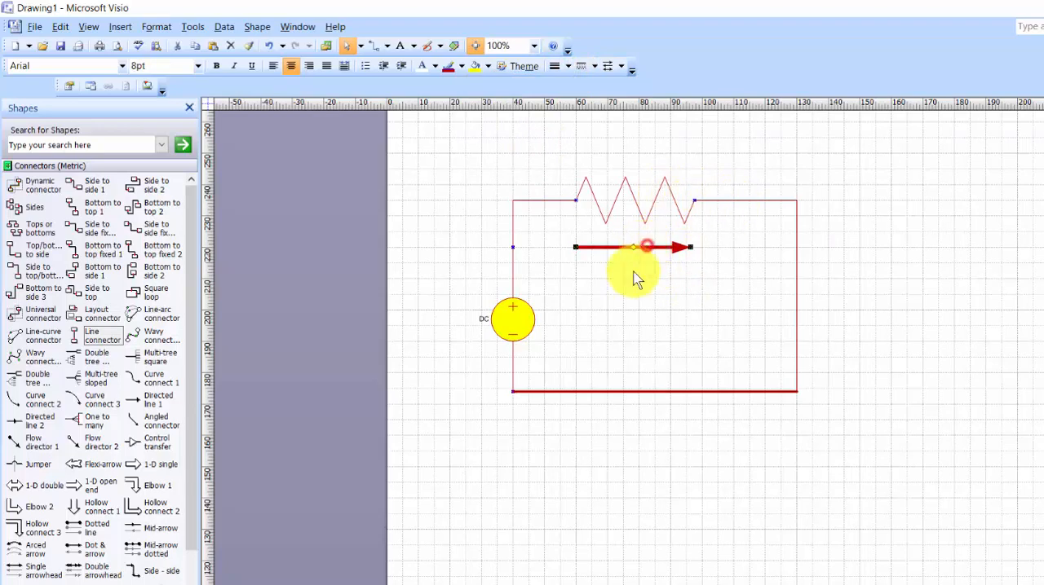
click(596, 68)
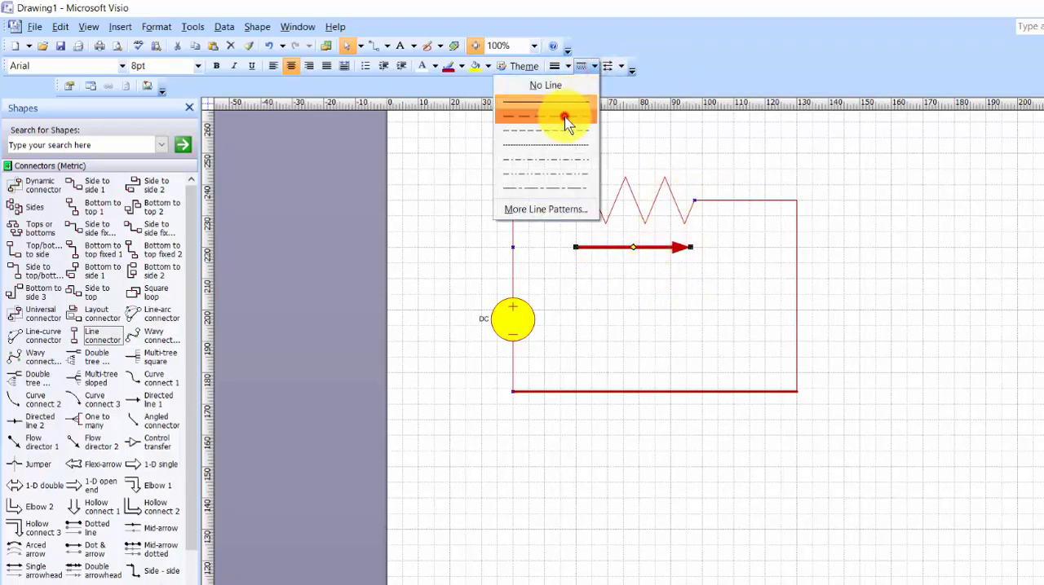
click(566, 121)
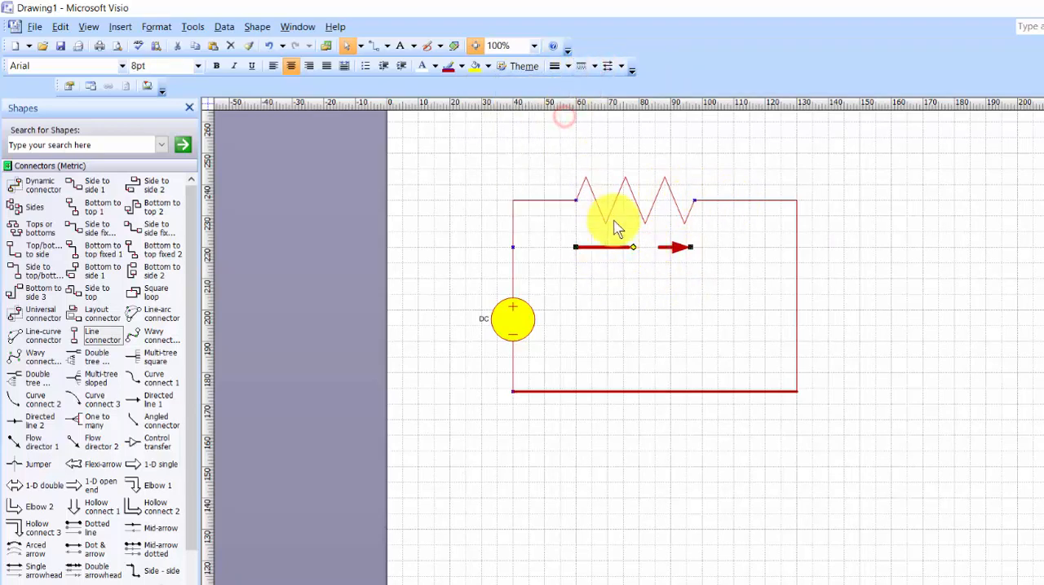
click(597, 69)
click(551, 140)
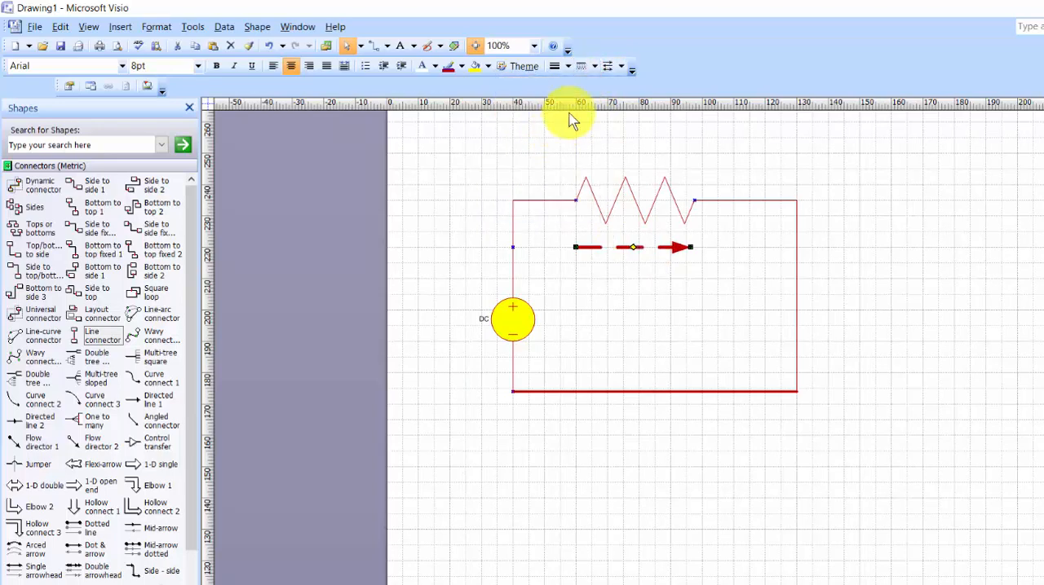
click(596, 70)
click(563, 147)
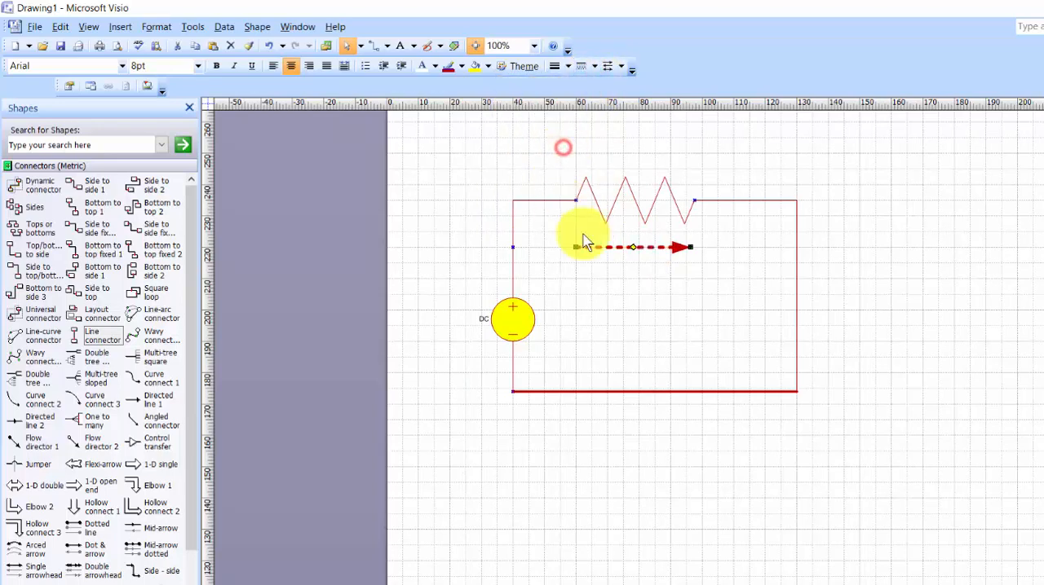
click(664, 304)
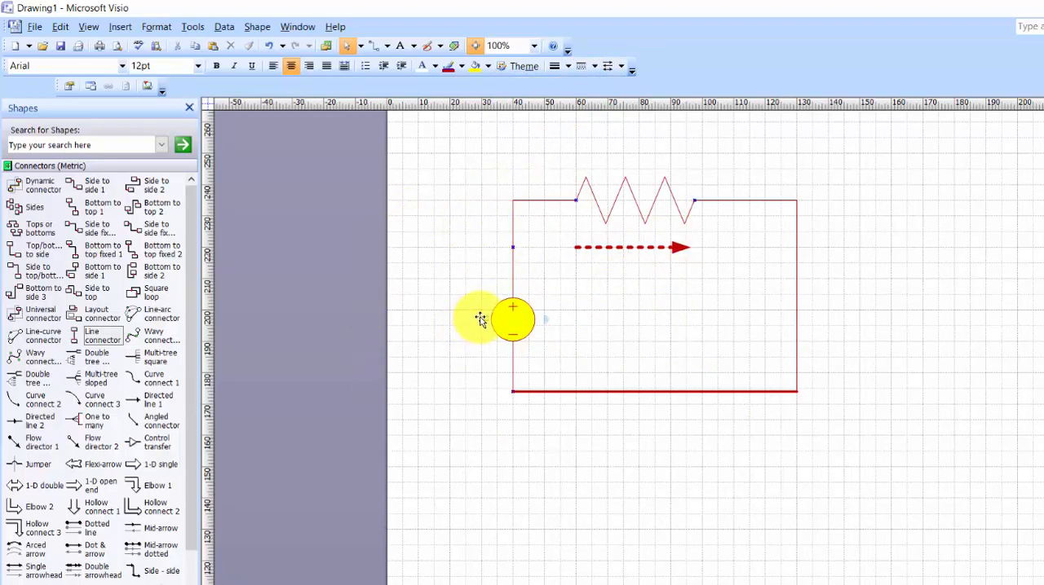
Add a text box about 52 mm wide and 22 mm high below the arrow reading "Simple Resistive Circuit", and select its text.
click(120, 27)
click(33, 148)
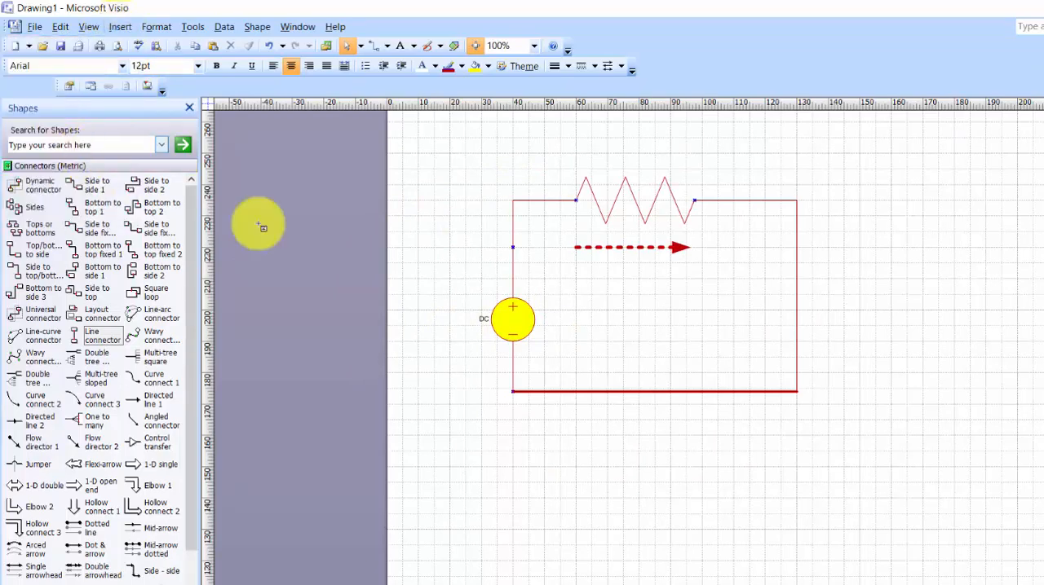
drag(570, 272, 733, 341)
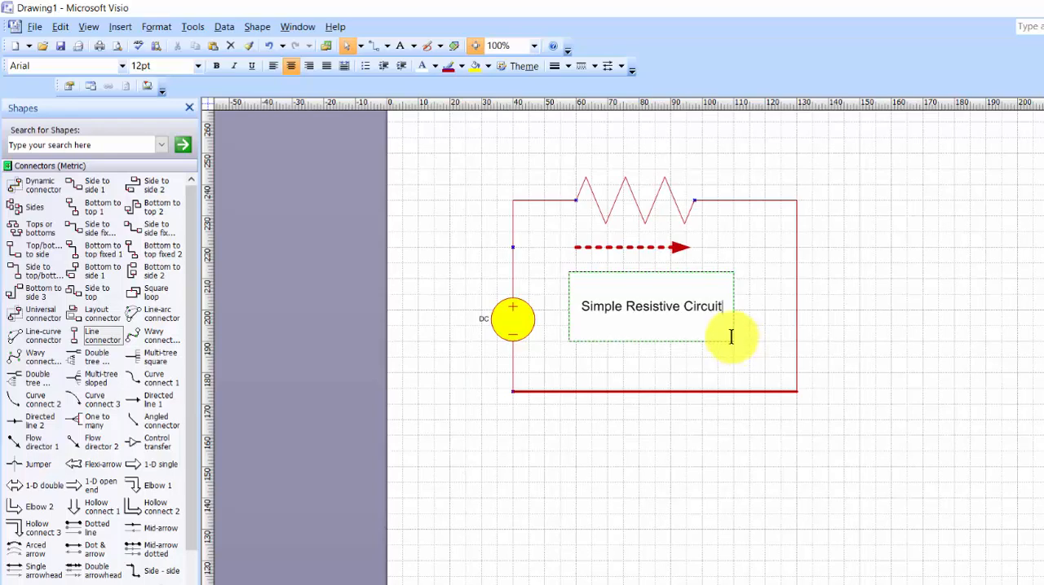
drag(724, 306, 482, 282)
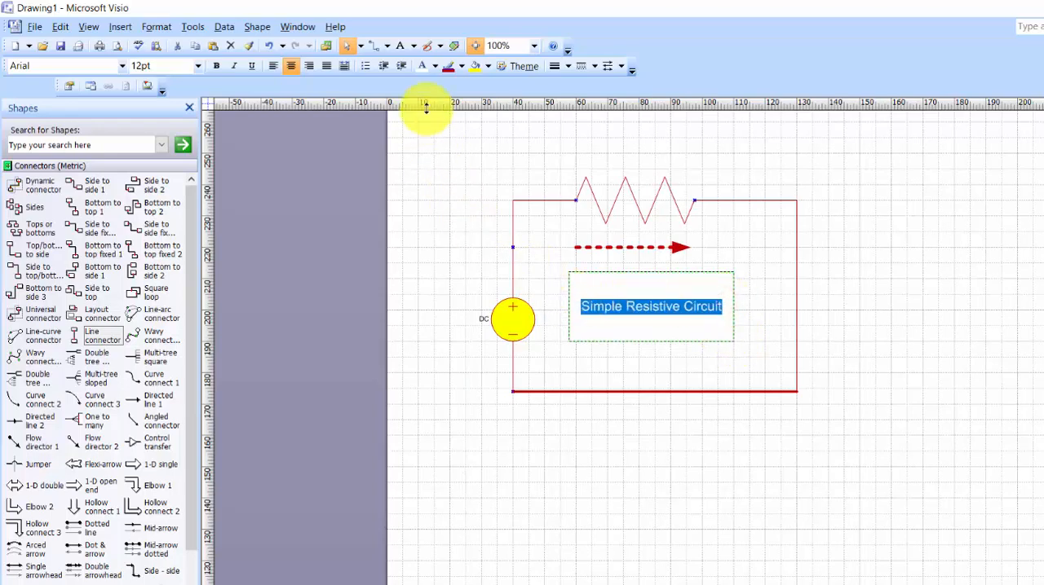
Format the "Simple Resistive Circuit" label text as bold Times New Roman at 18 pt.
click(214, 69)
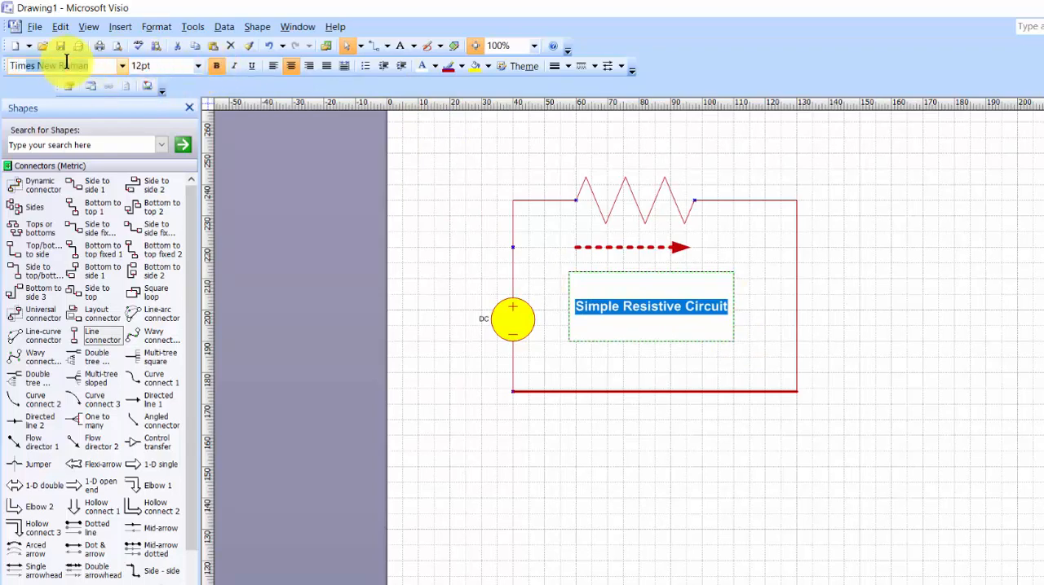
key(Return)
click(163, 69)
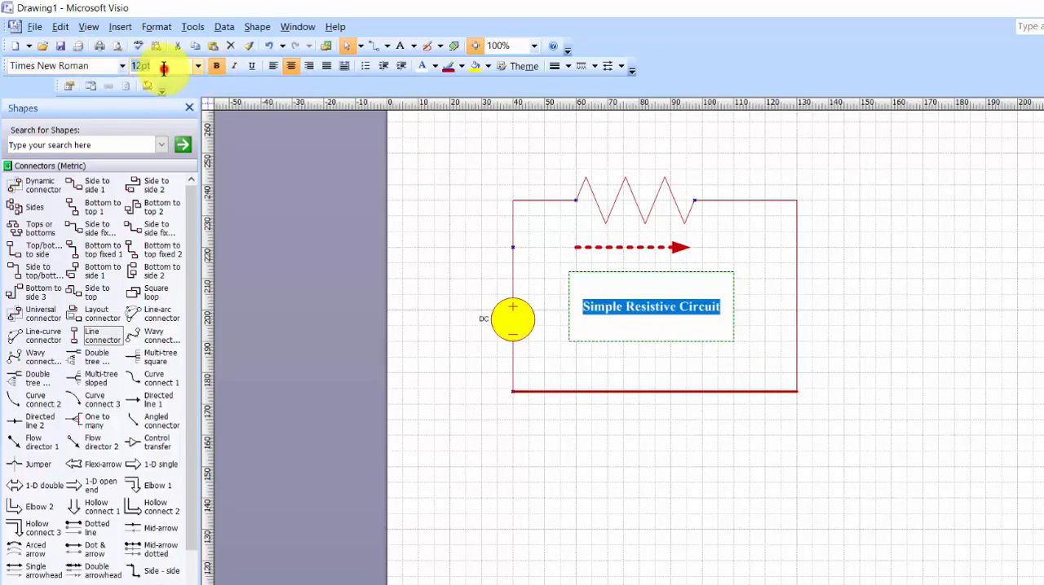
key(Return)
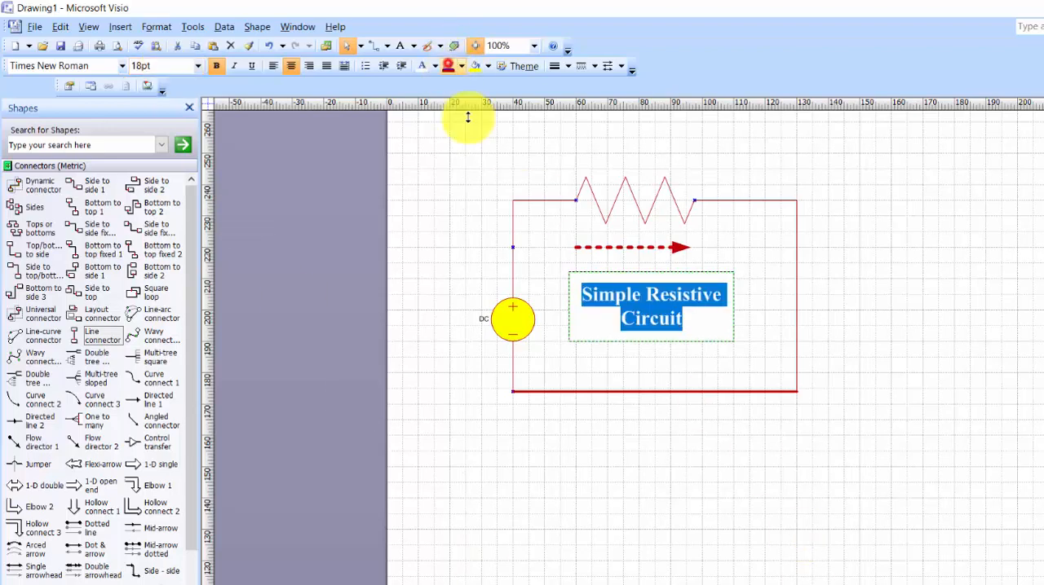
click(820, 450)
Color the text of the "Simple Resistive Circuit" label standard red.
click(660, 300)
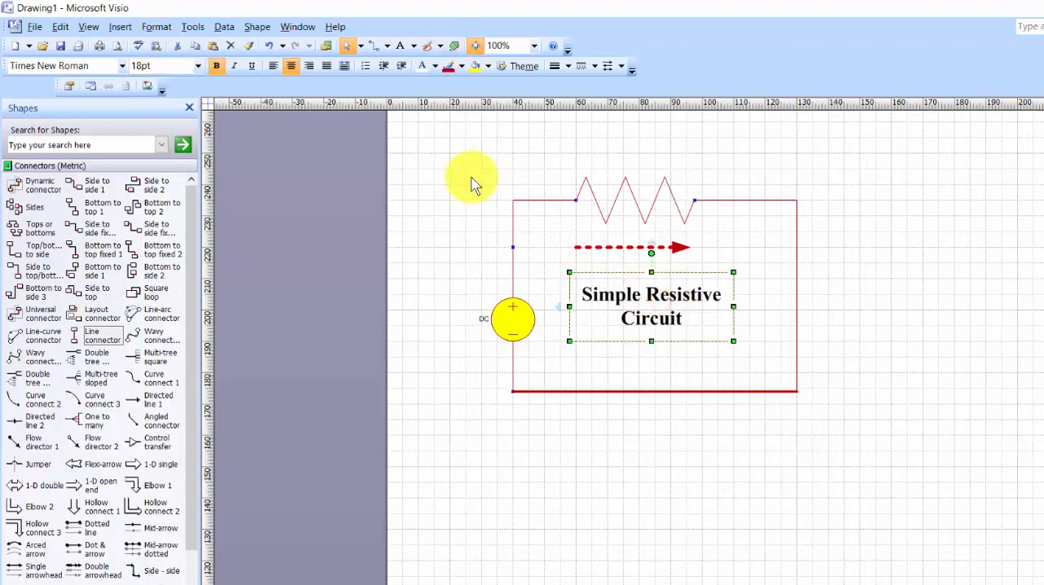
click(434, 66)
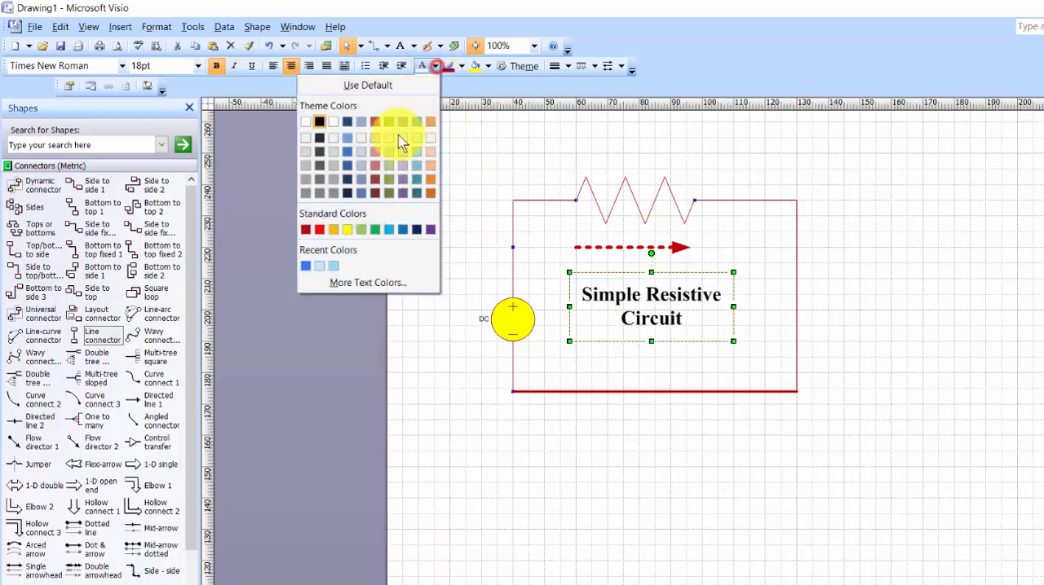
click(320, 230)
click(775, 478)
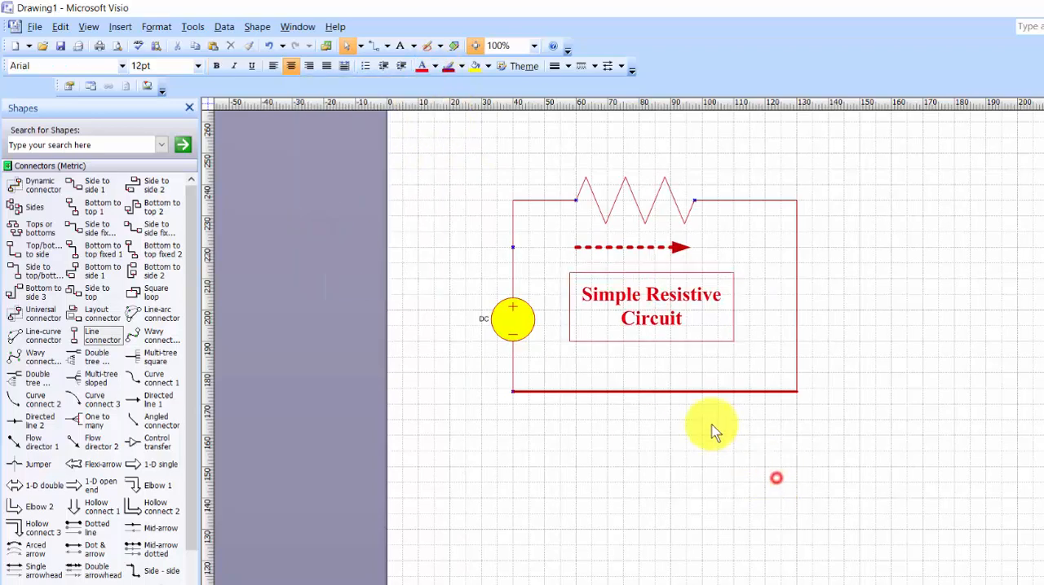
Set the label's text box to no line and resize it so the text fits on a single line below the arrow.
click(705, 344)
click(462, 66)
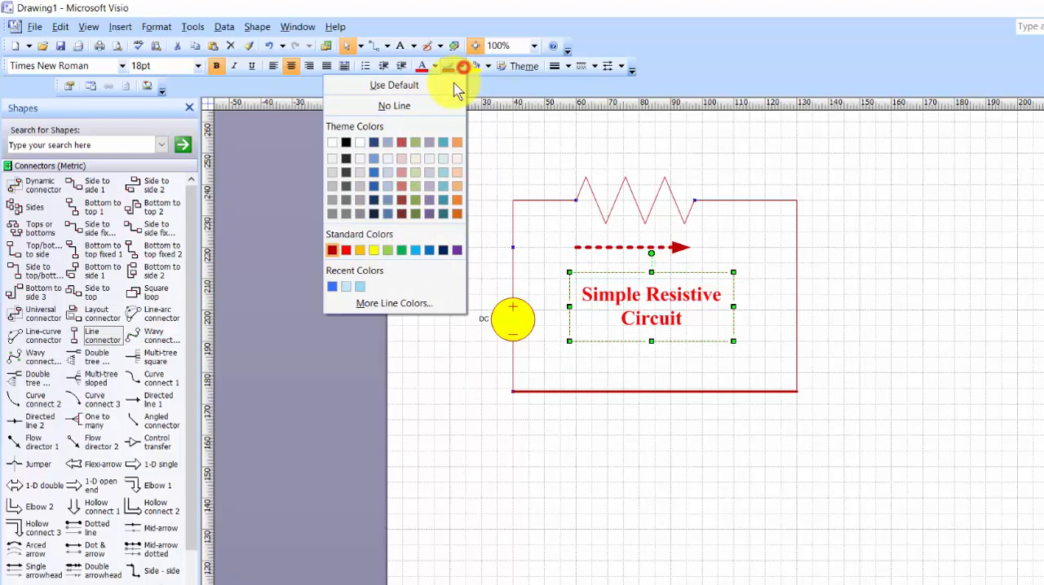
click(419, 106)
click(769, 497)
click(685, 309)
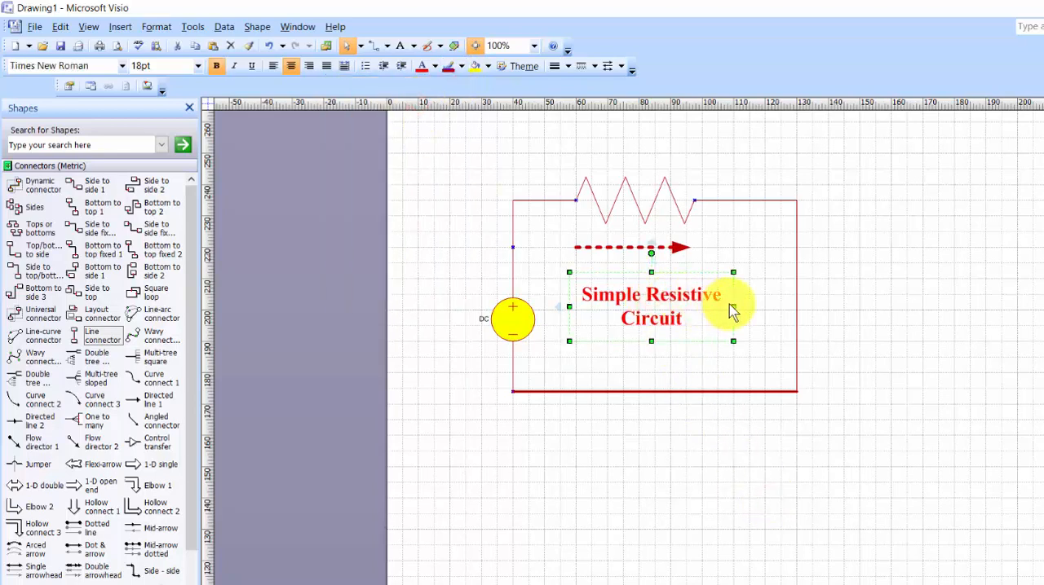
drag(732, 306, 693, 304)
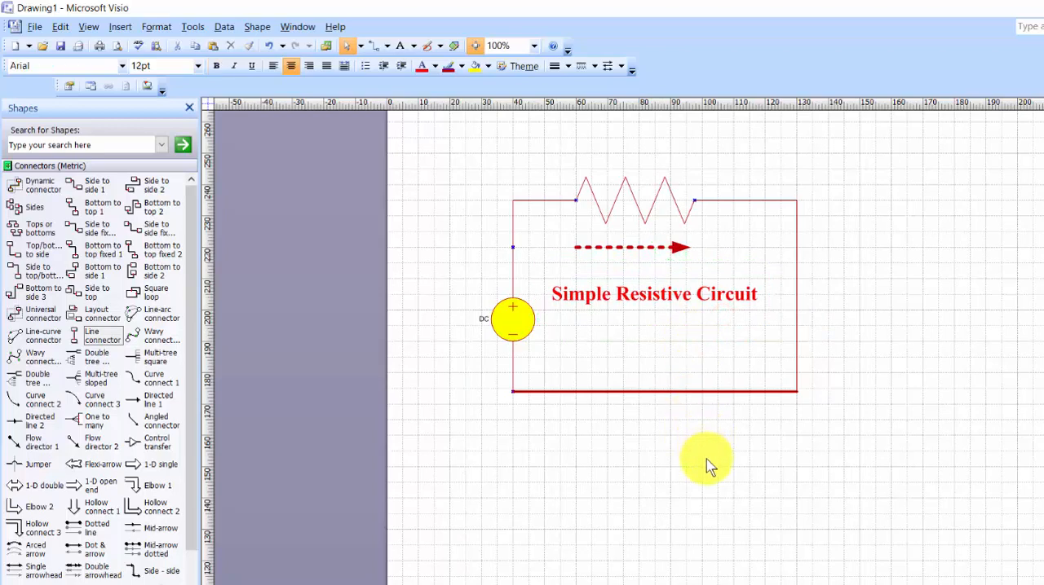